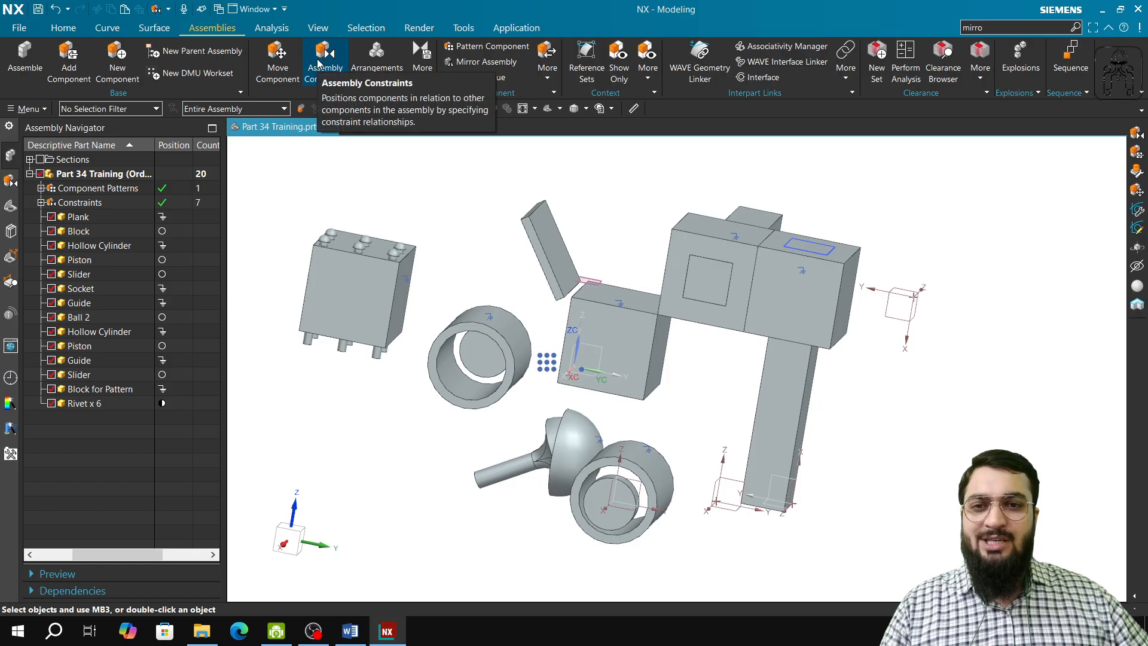
Start a hinge joint and define its first axis along the tilted panel's lower edge, through the edge's front end point
click(323, 65)
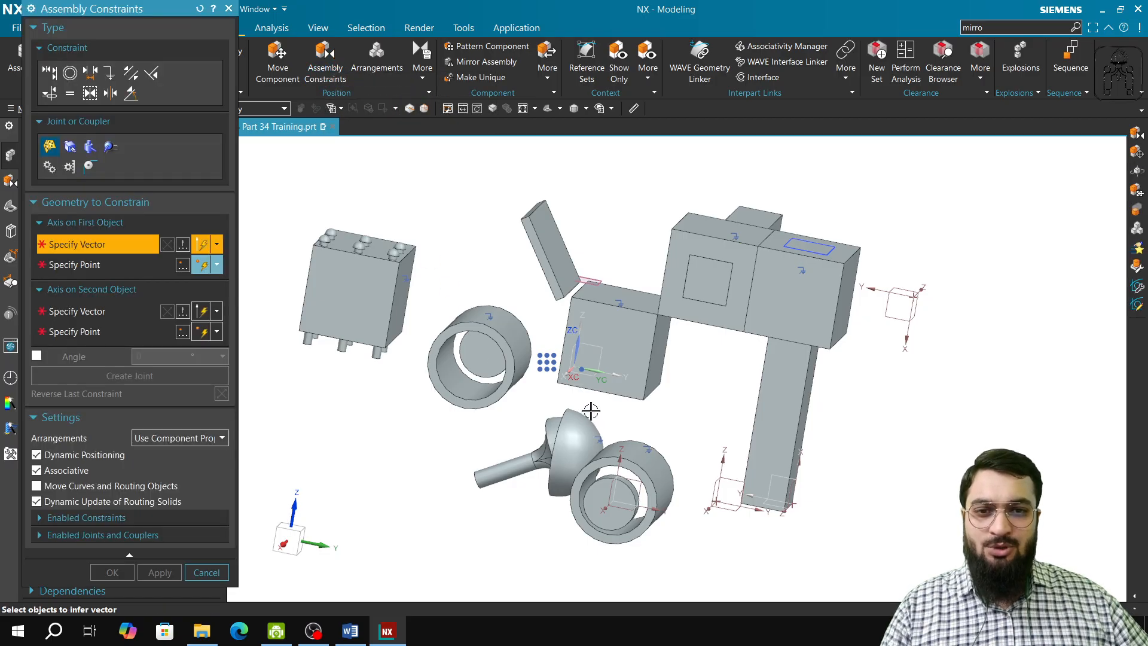
mouse_move(656, 414)
middle_down()
mouse_move(636, 402)
mouse_move(641, 416)
middle_up()
scroll(573, 326, up, 4)
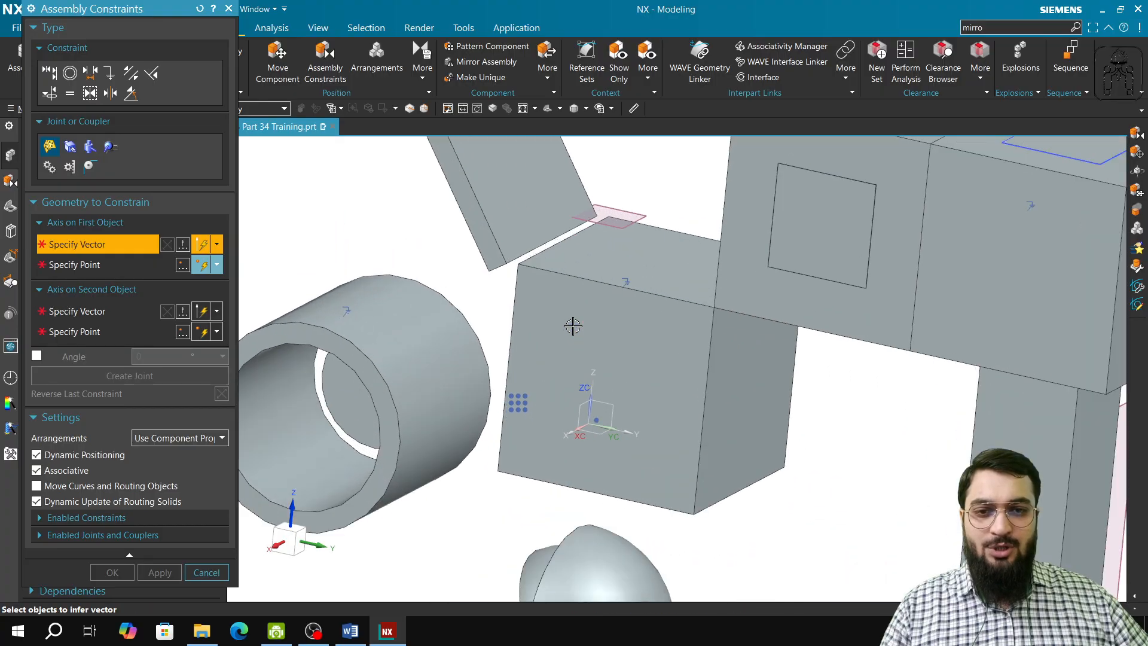
shift+middle_drag(567, 316, 568, 356)
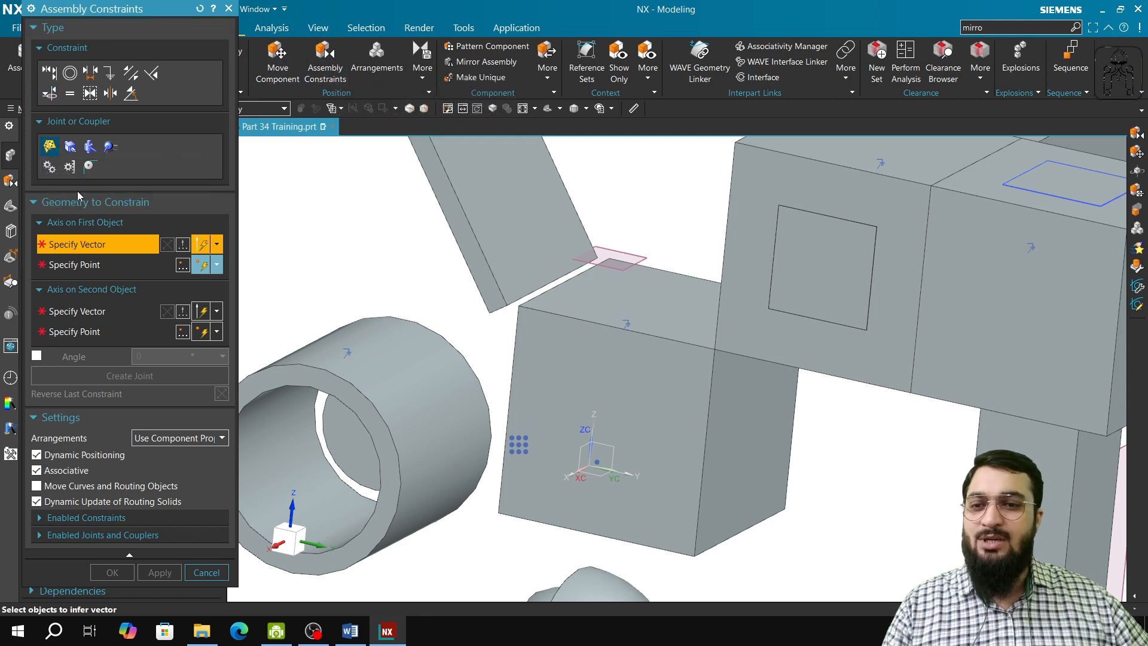
click(39, 122)
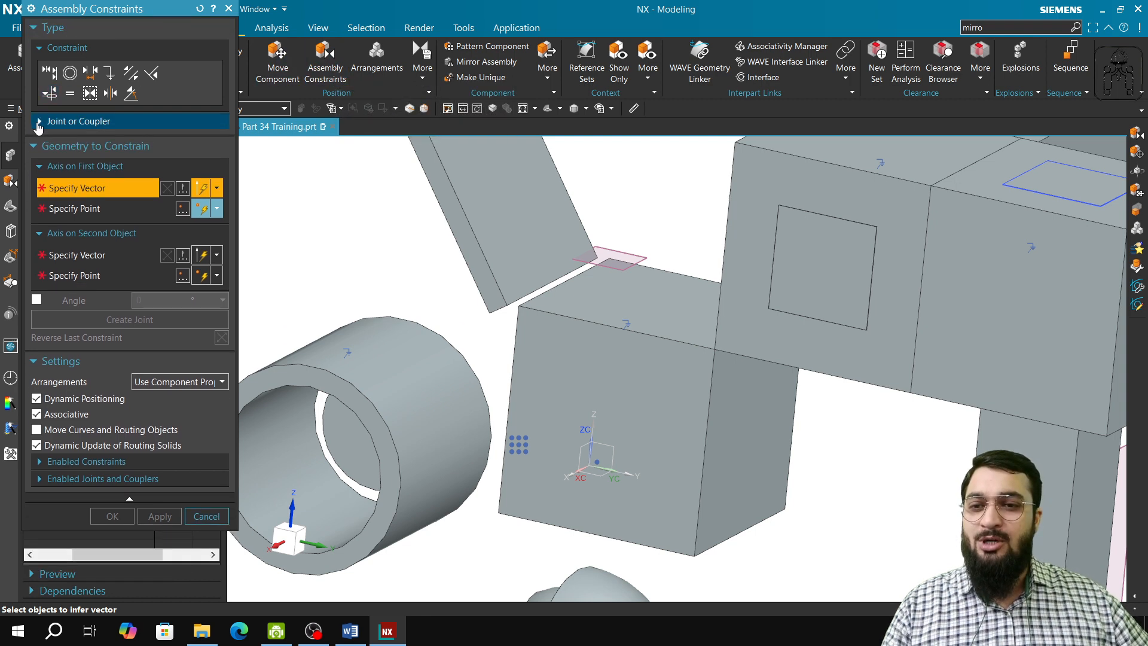
click(37, 122)
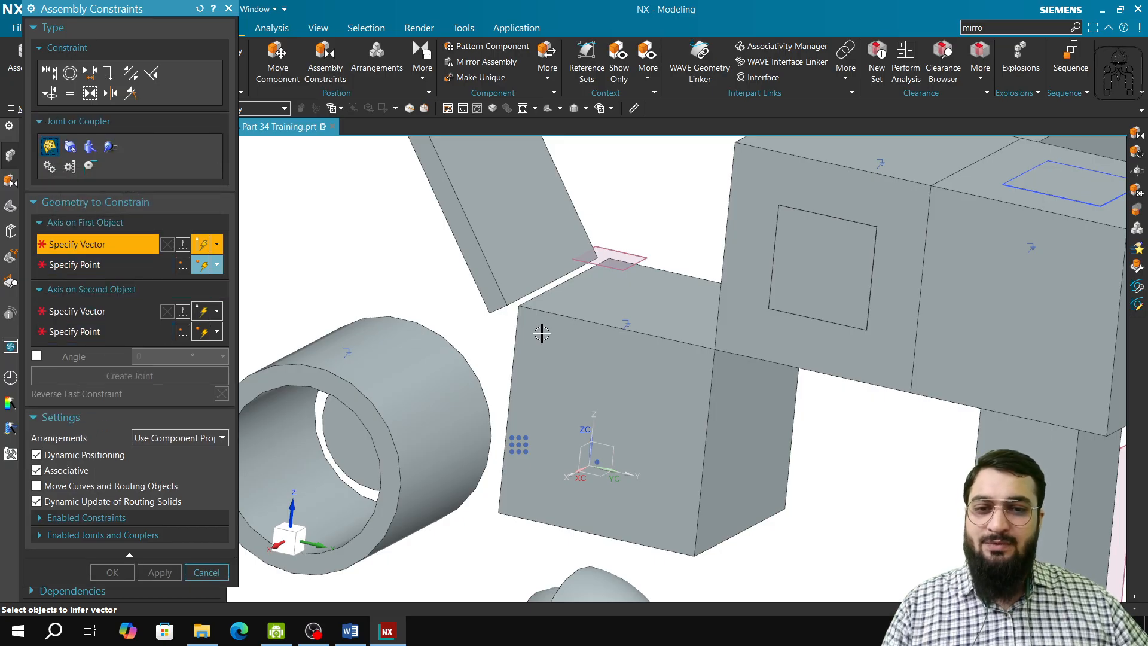
scroll(542, 333, up, 2)
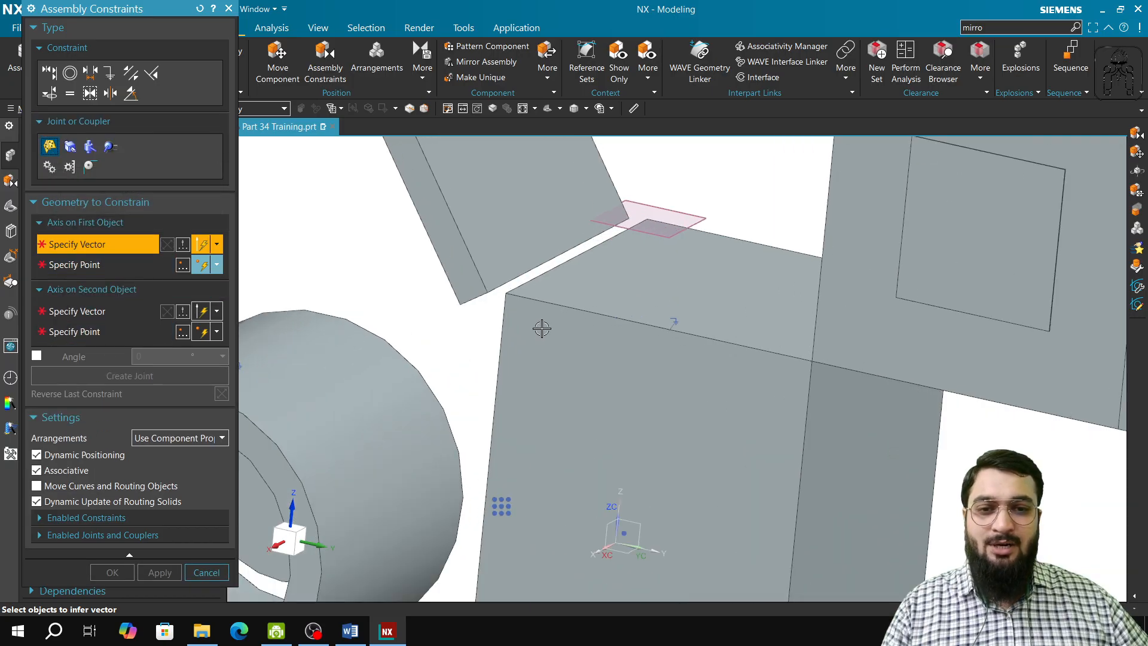
click(615, 229)
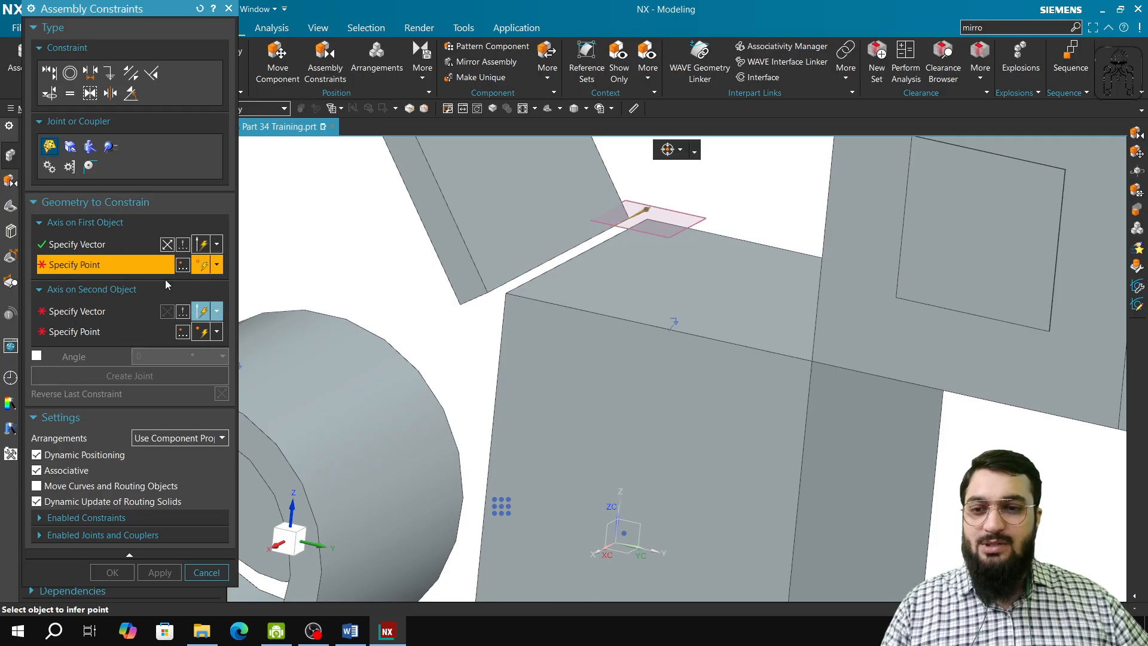
click(487, 292)
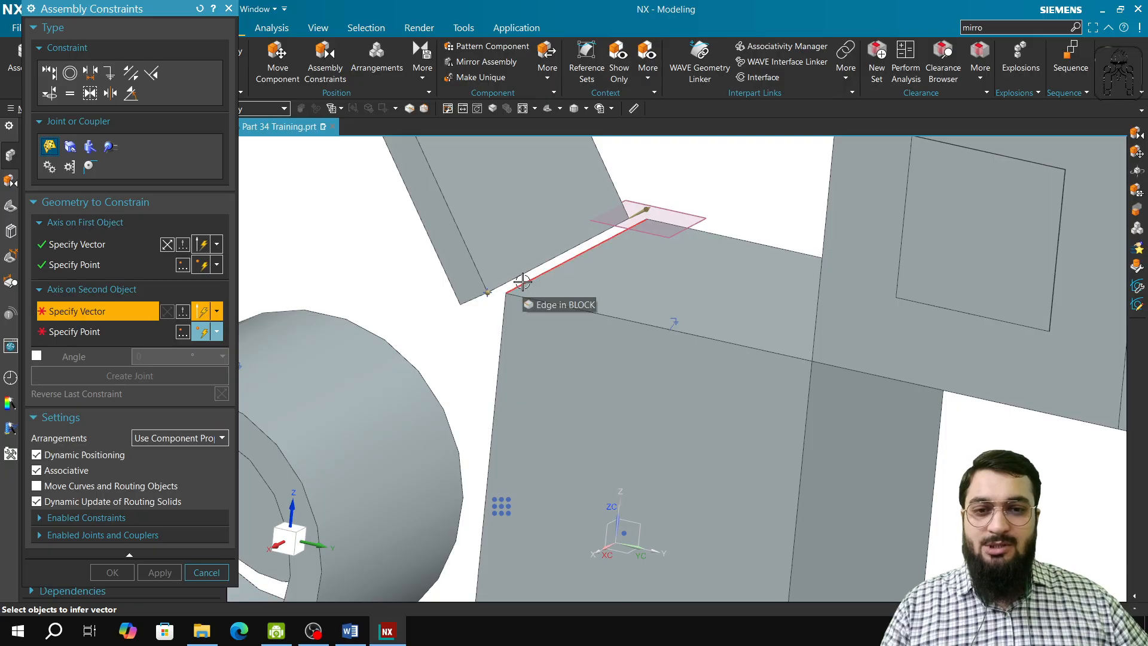
Define the hinge's second axis along the block's adjacent upper edge, through its front corner, and create the joint
click(617, 231)
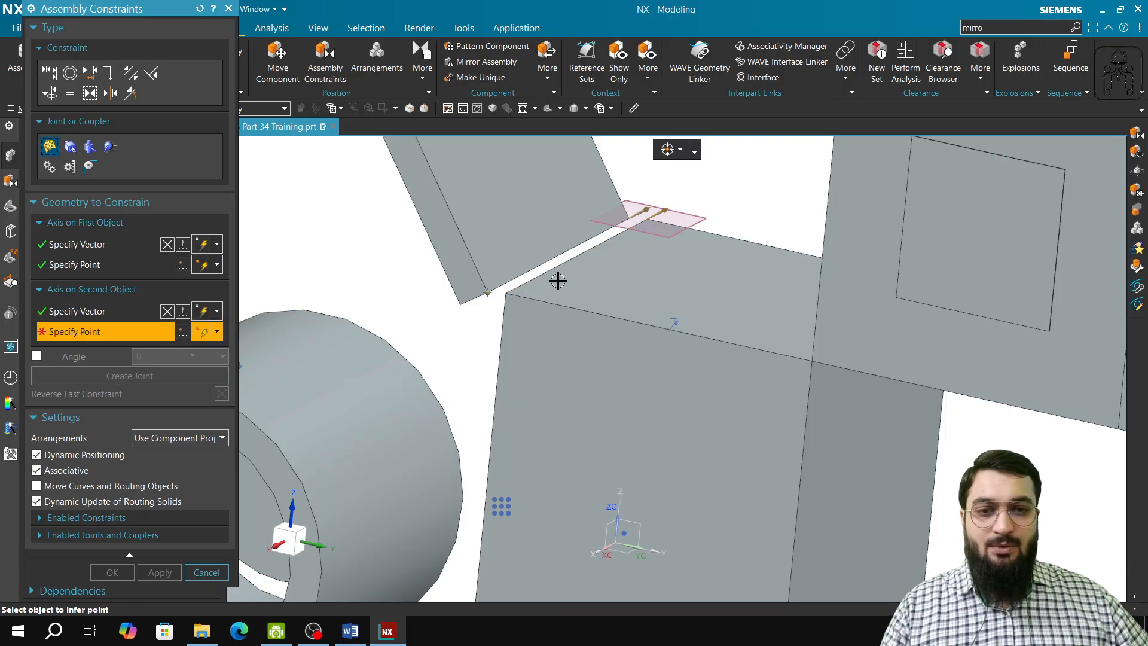
click(507, 293)
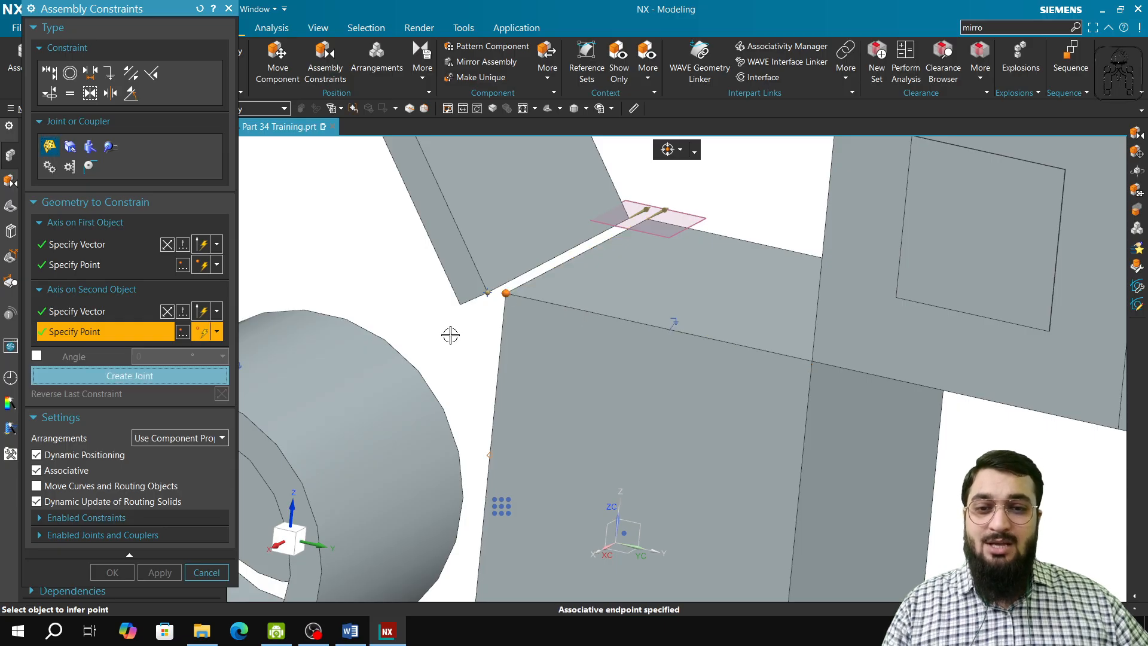
click(196, 369)
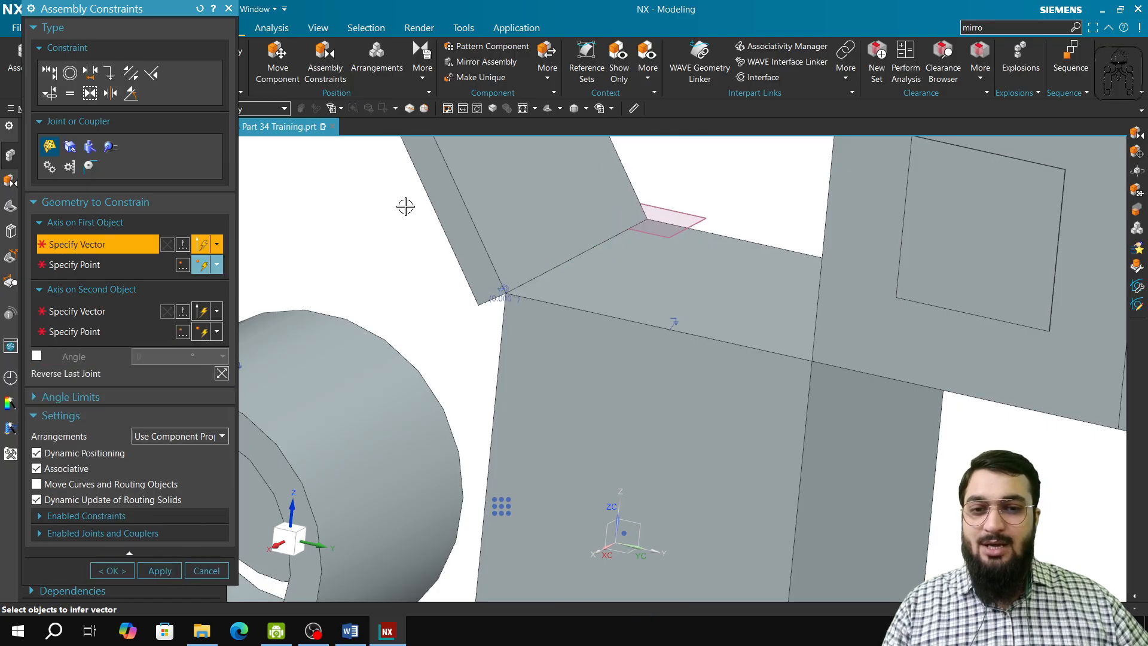
click(206, 570)
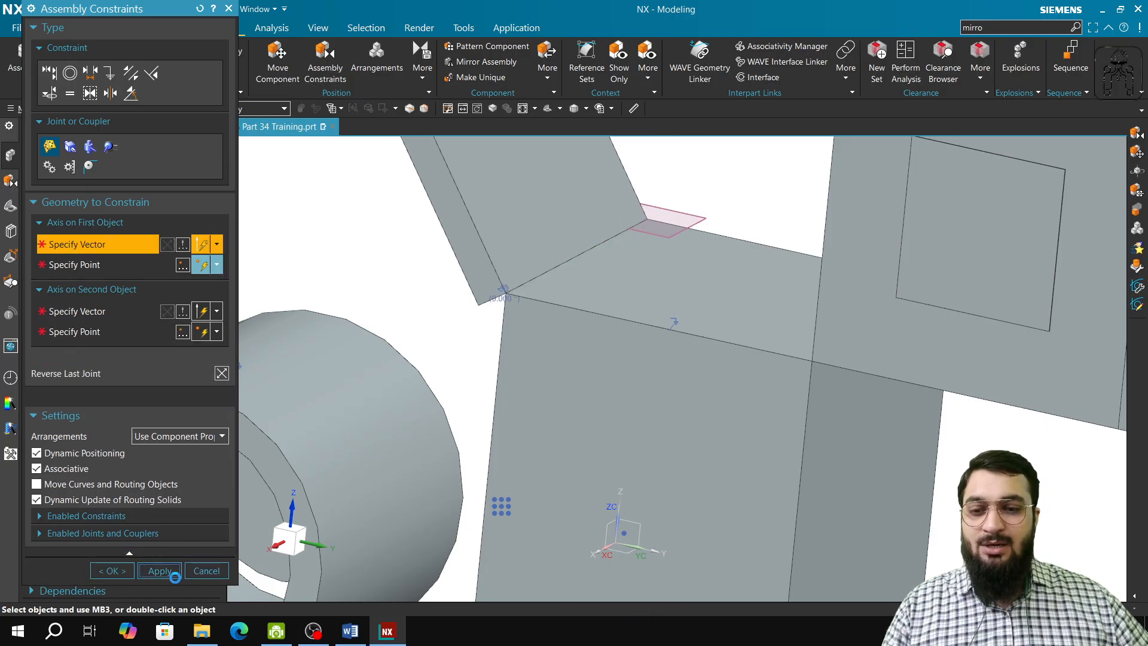
Test the hinge by swinging the panel about the joint with Move Component, and discard the movement
click(278, 62)
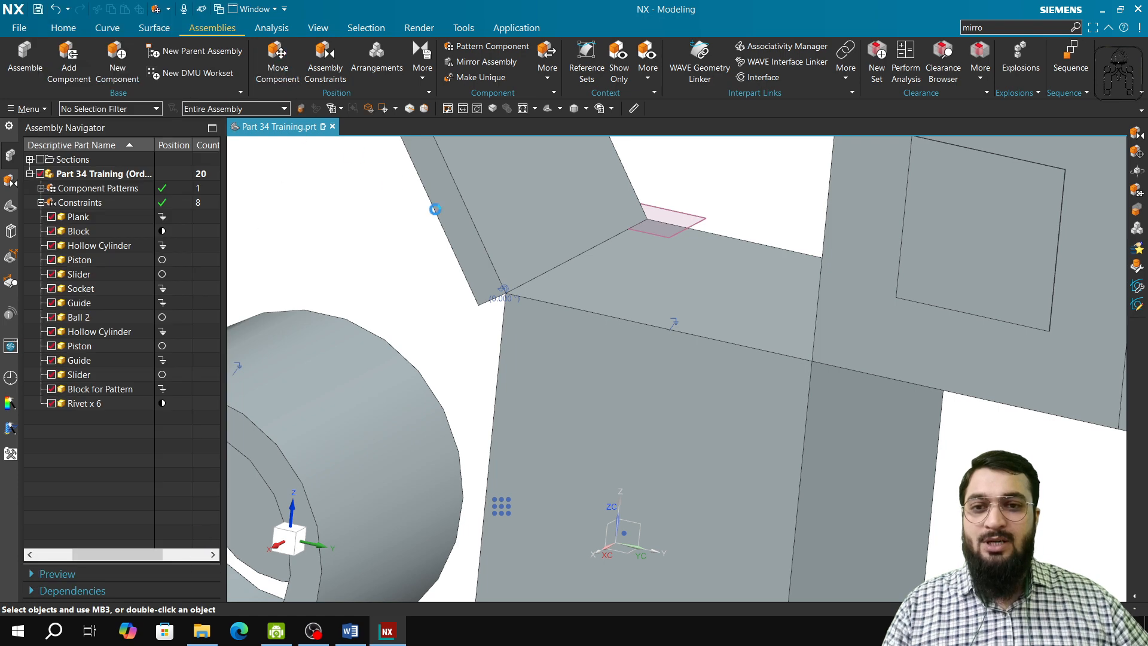
click(474, 191)
scroll(565, 446, down, 3)
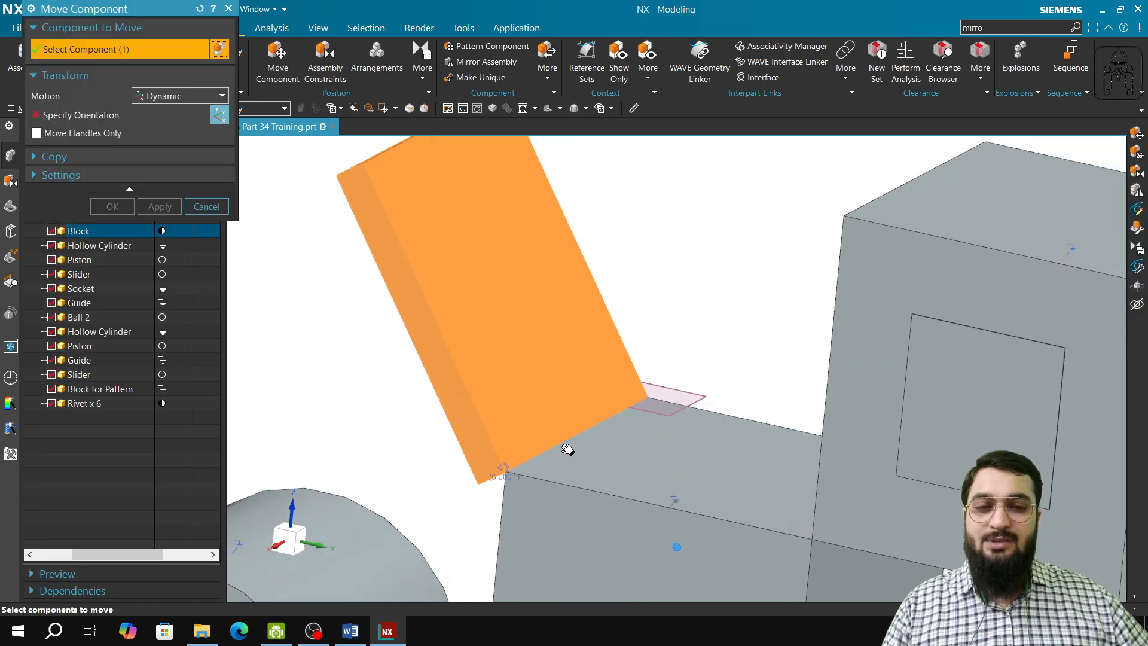
middle_click(502, 366)
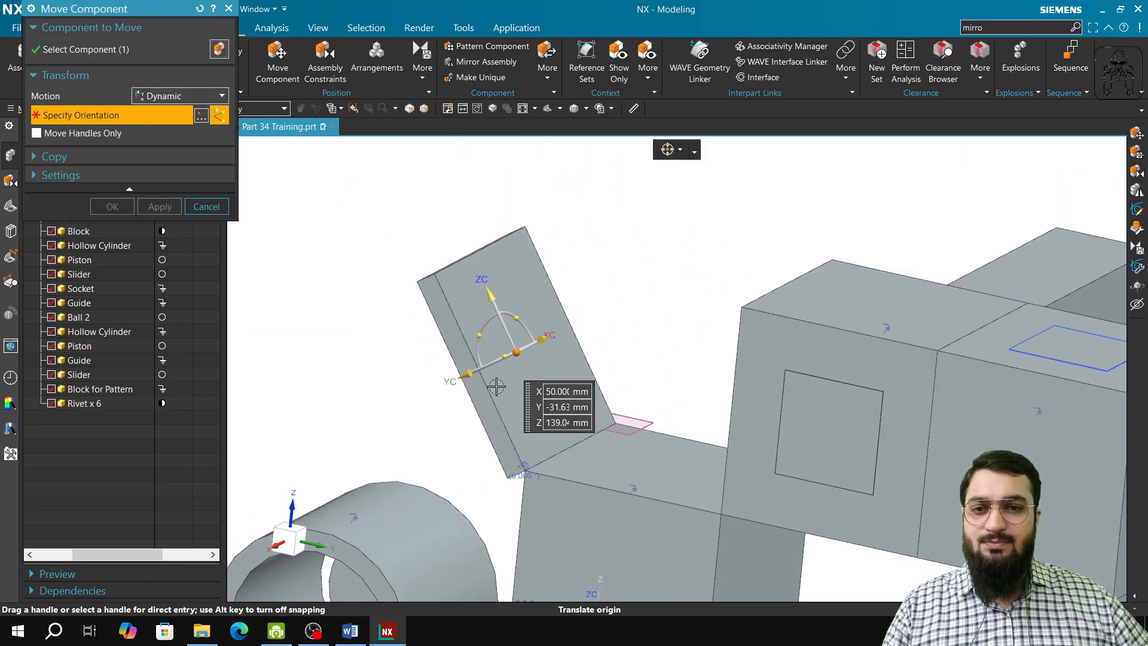
drag(486, 375, 487, 329)
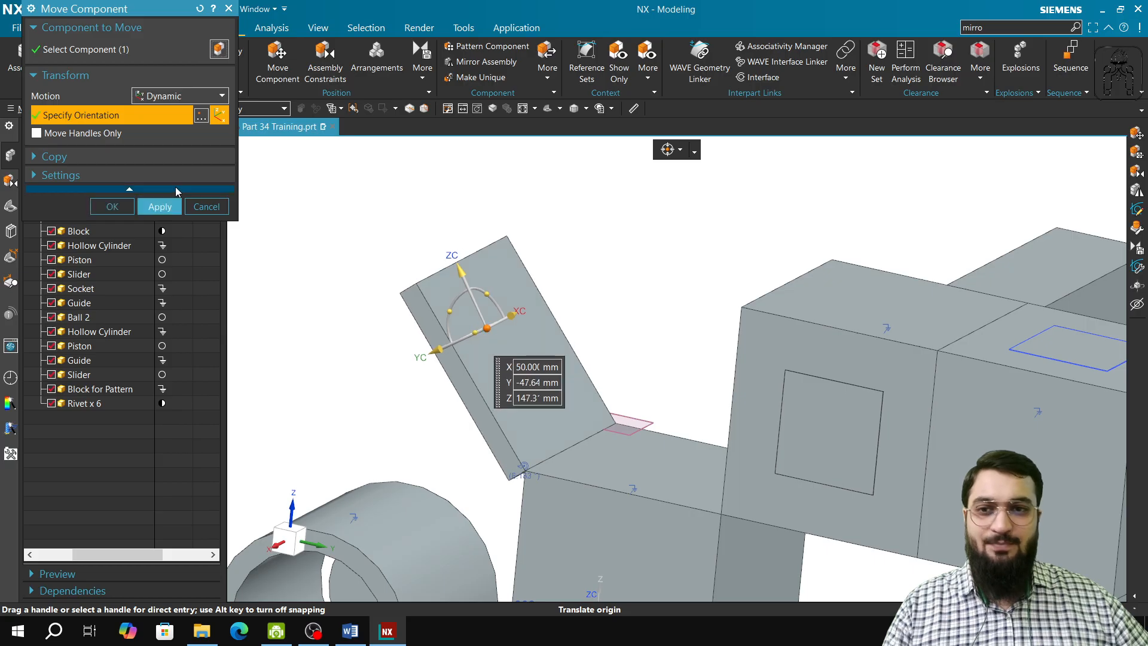
click(226, 209)
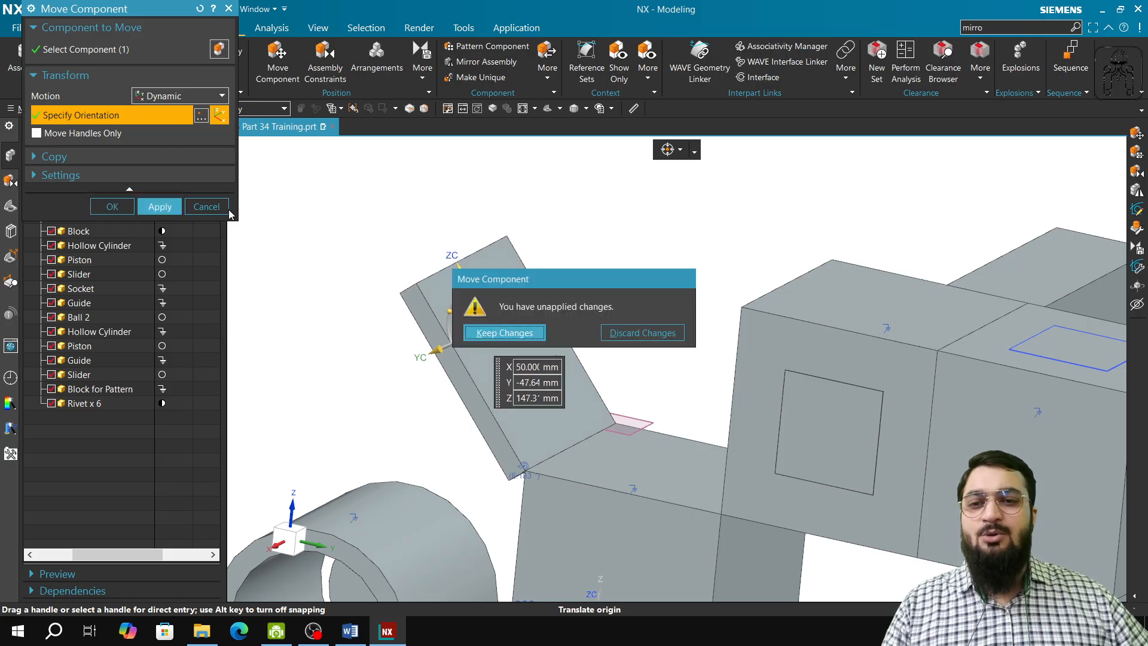
click(643, 334)
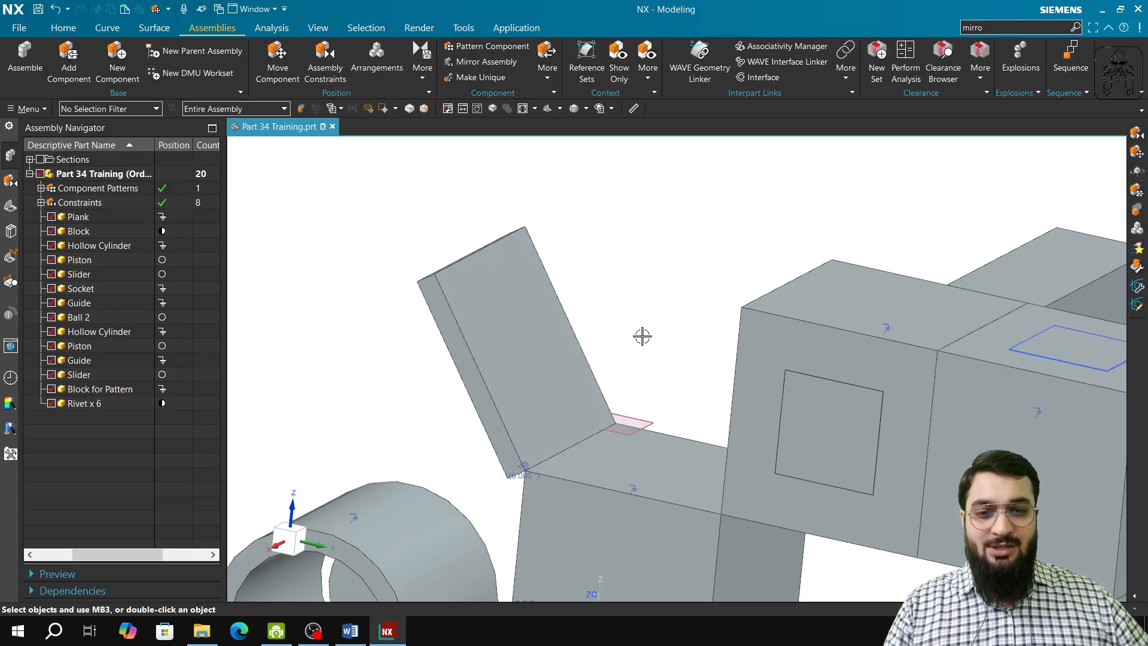
click(313, 73)
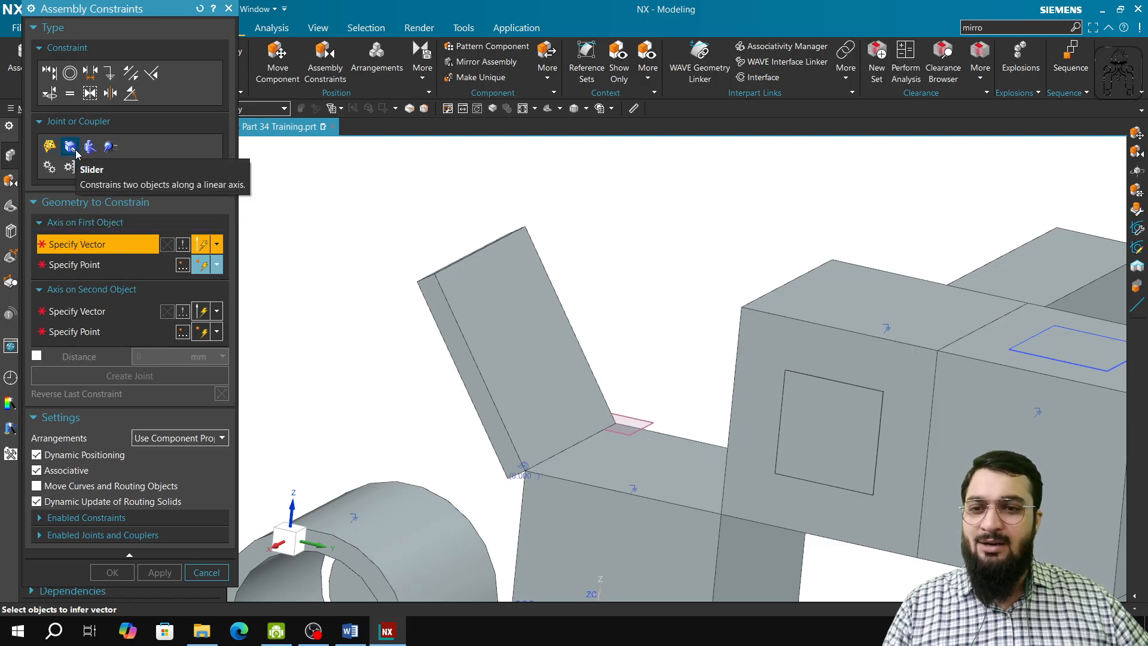
click(50, 73)
click(174, 224)
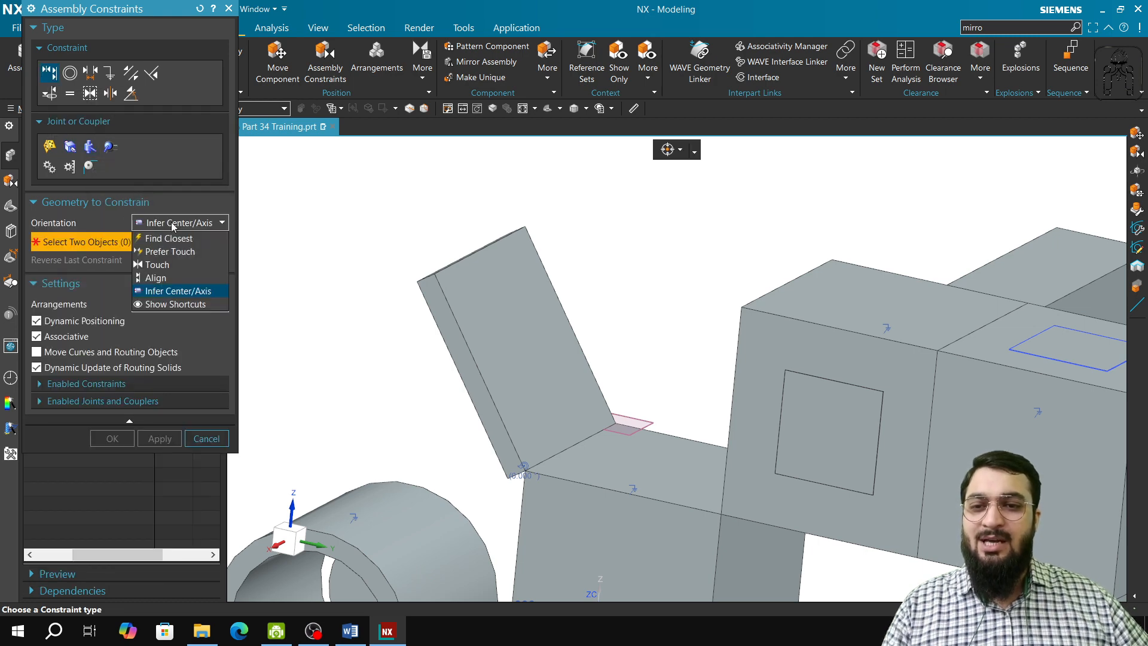
click(214, 442)
click(206, 439)
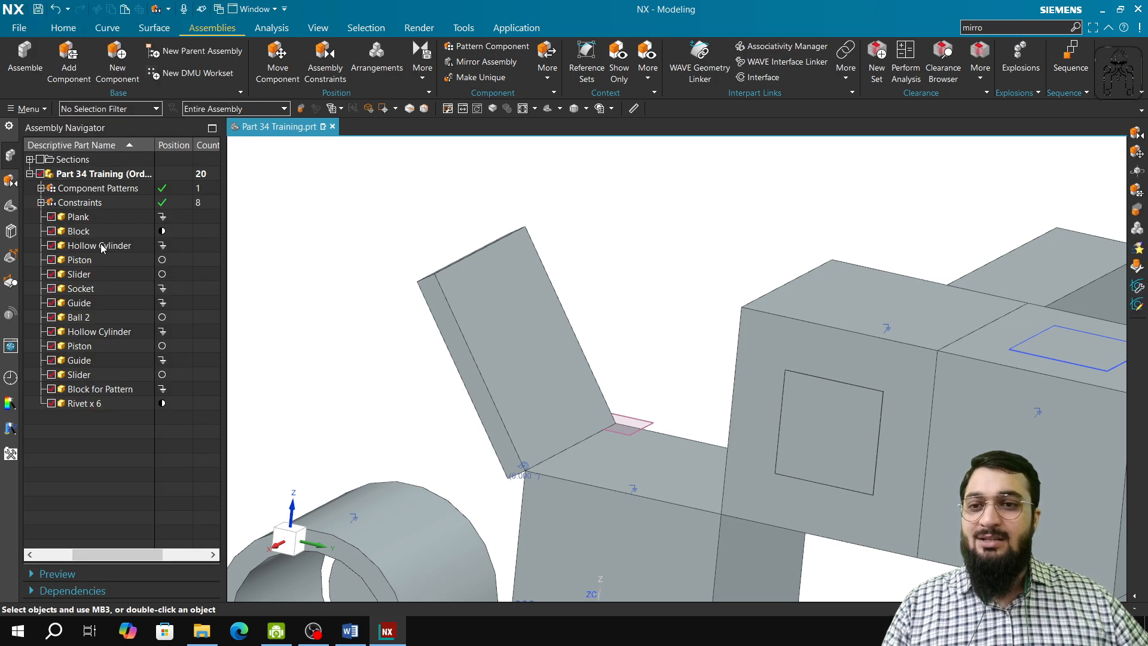
click(324, 60)
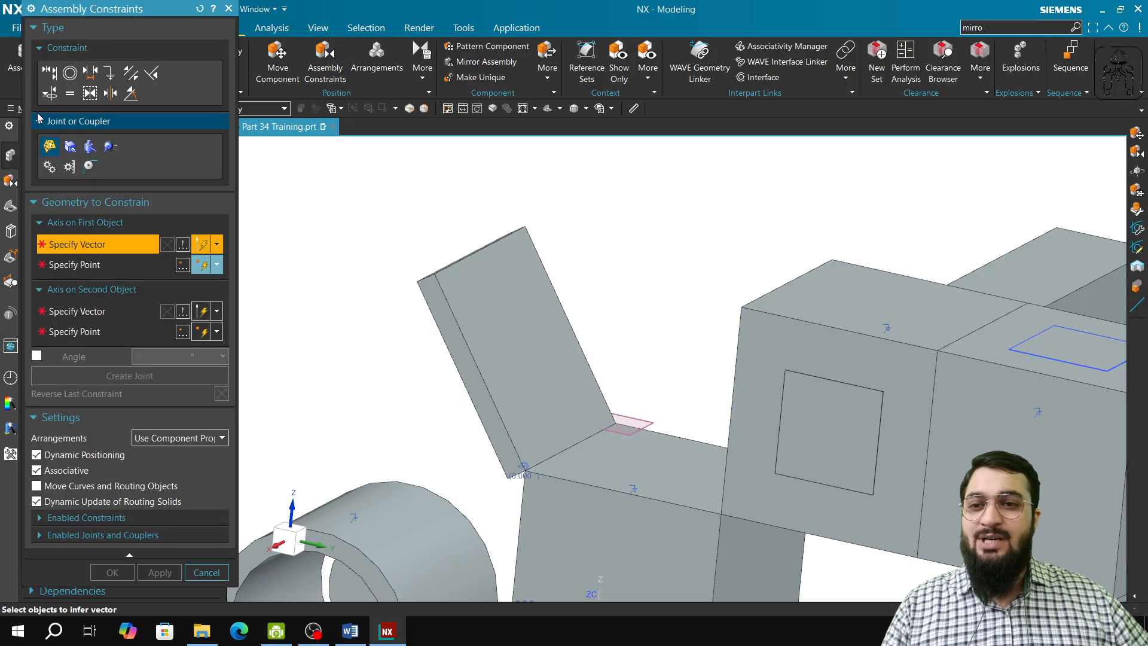
click(49, 96)
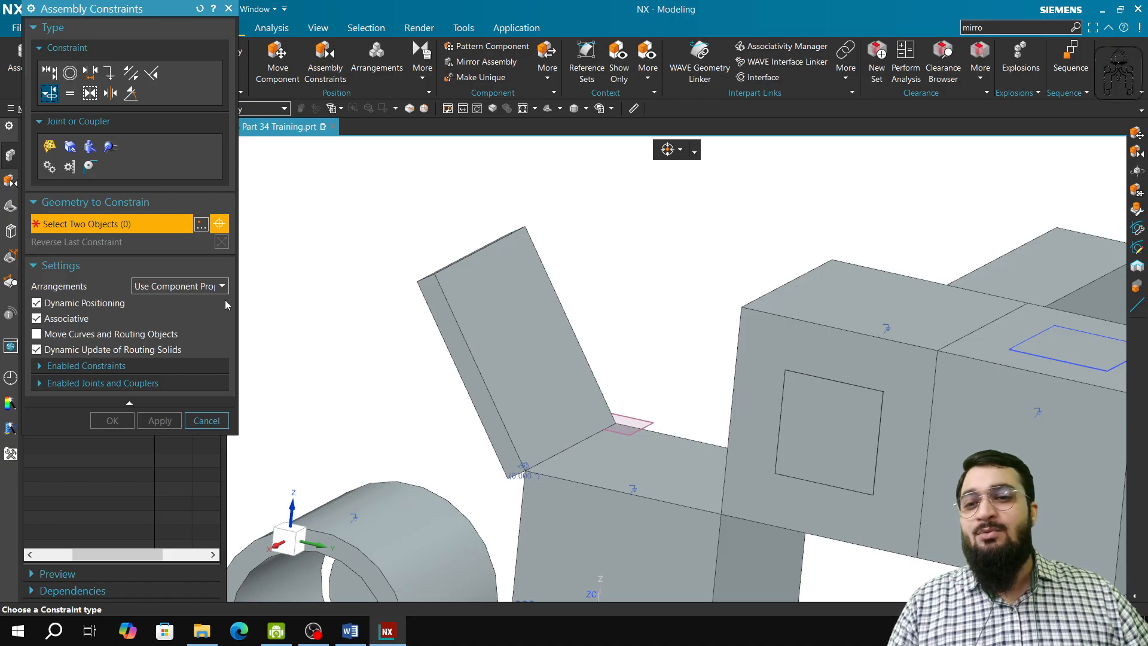
scroll(500, 335, down, 2)
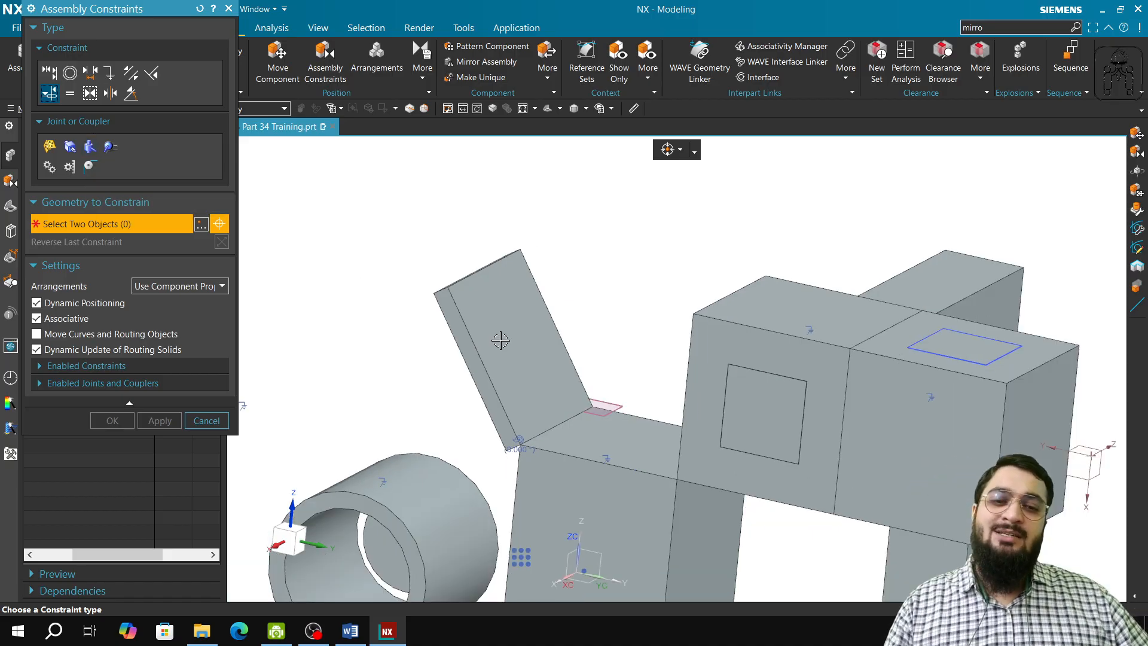
shift+middle_drag(590, 477, 476, 312)
scroll(639, 390, down, 2)
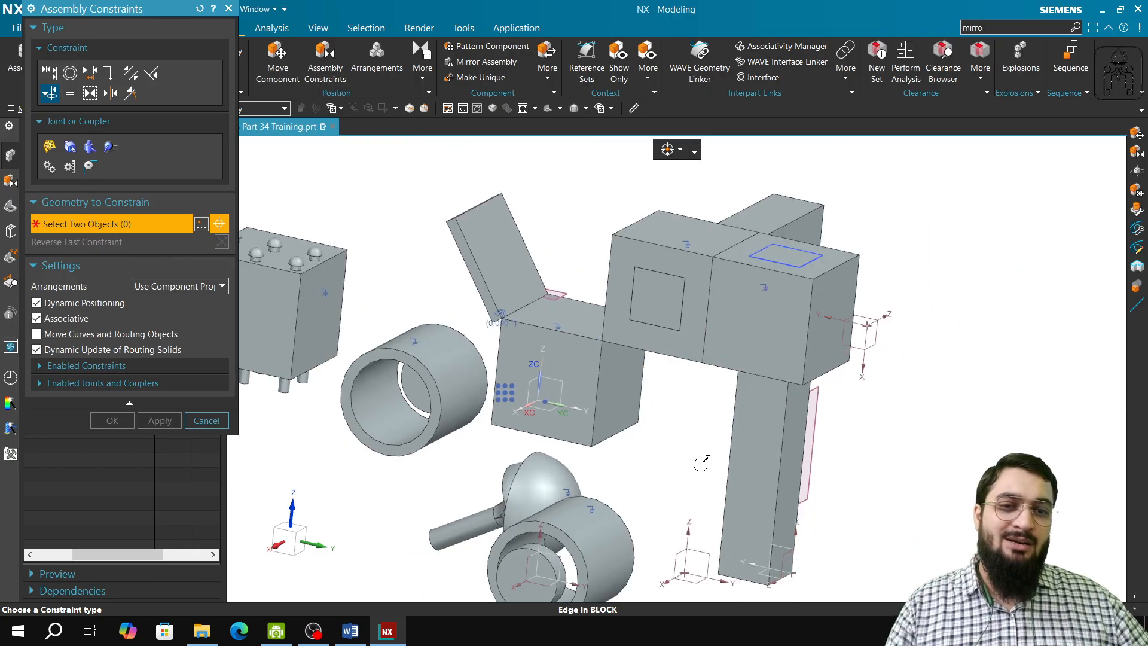
middle_drag(719, 517, 640, 378)
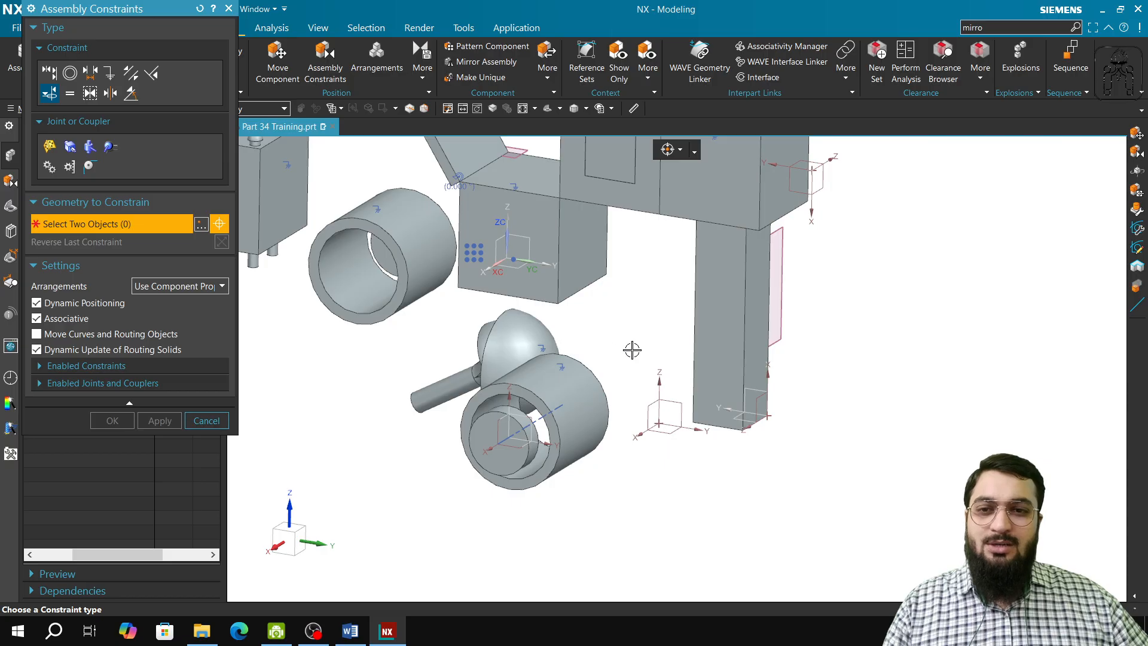
shift+middle_drag(632, 350, 634, 465)
click(206, 420)
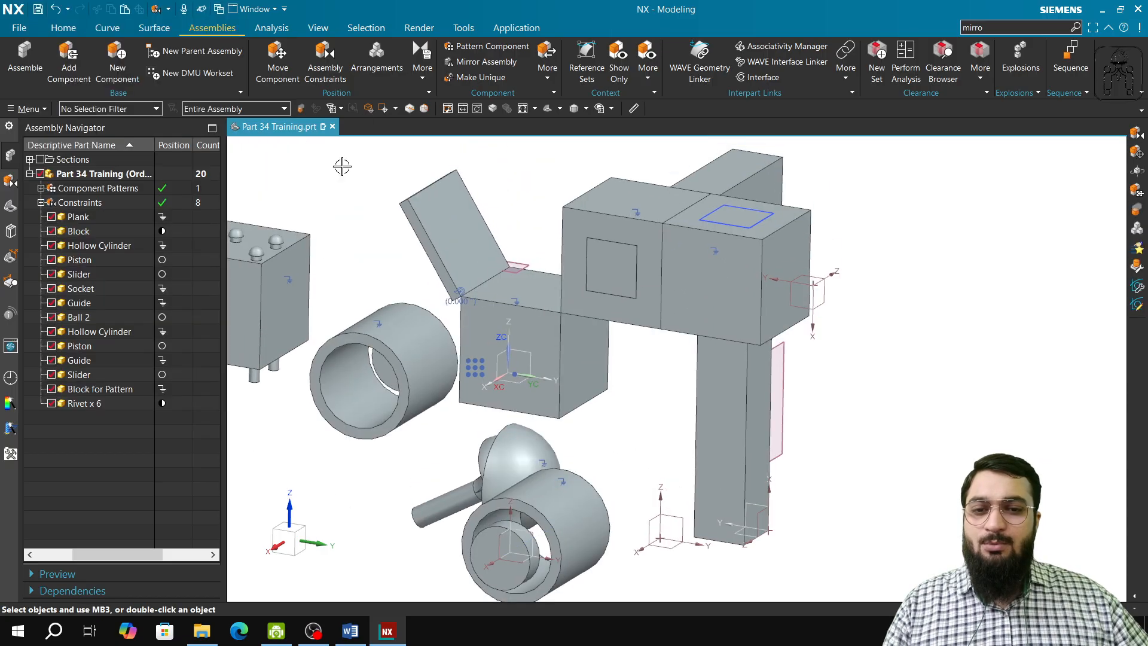
Show the degrees of freedom of the hinged panel
click(433, 63)
click(474, 110)
click(457, 291)
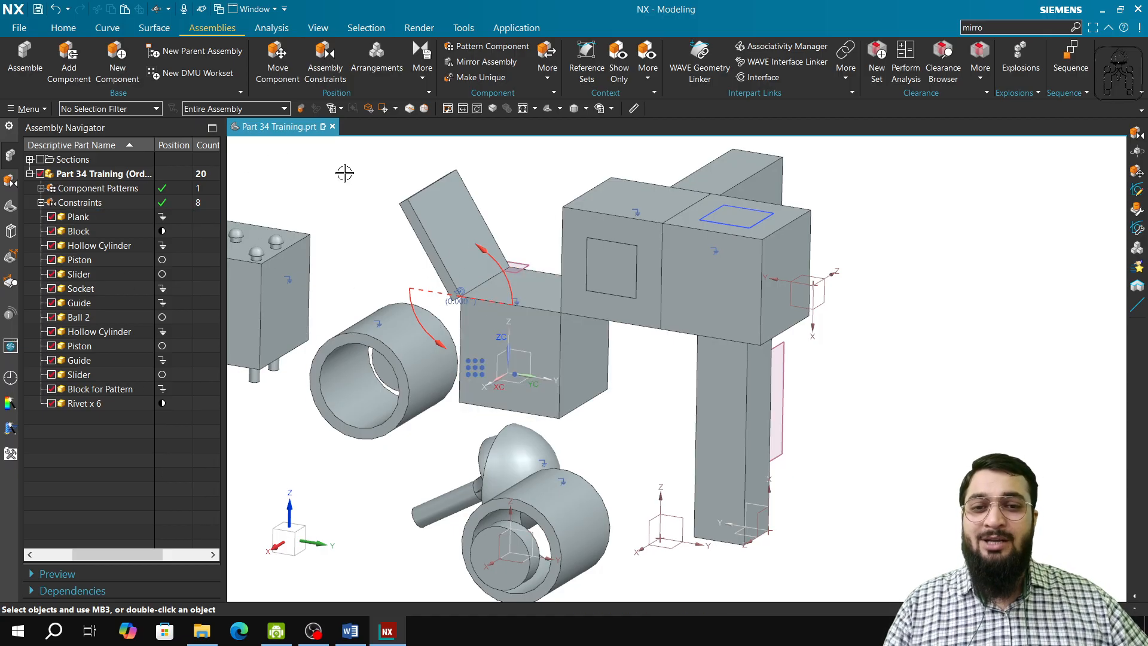
Start a slider joint and define its first axis along the vertical slider's front edge, through the edge's lower end point
click(328, 68)
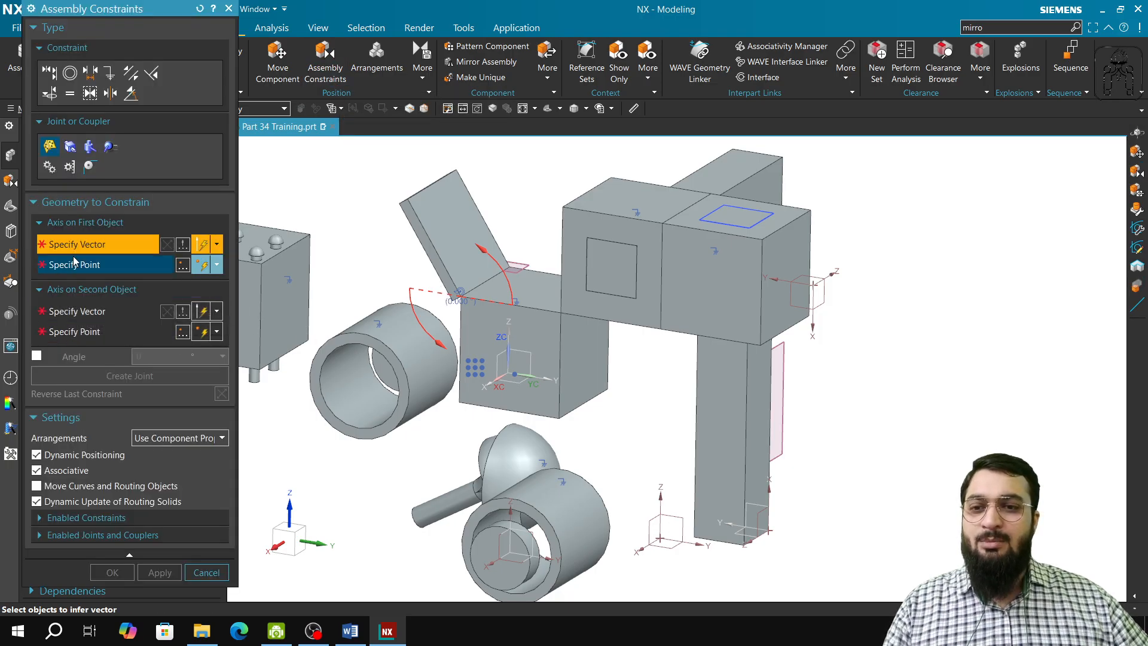
click(72, 147)
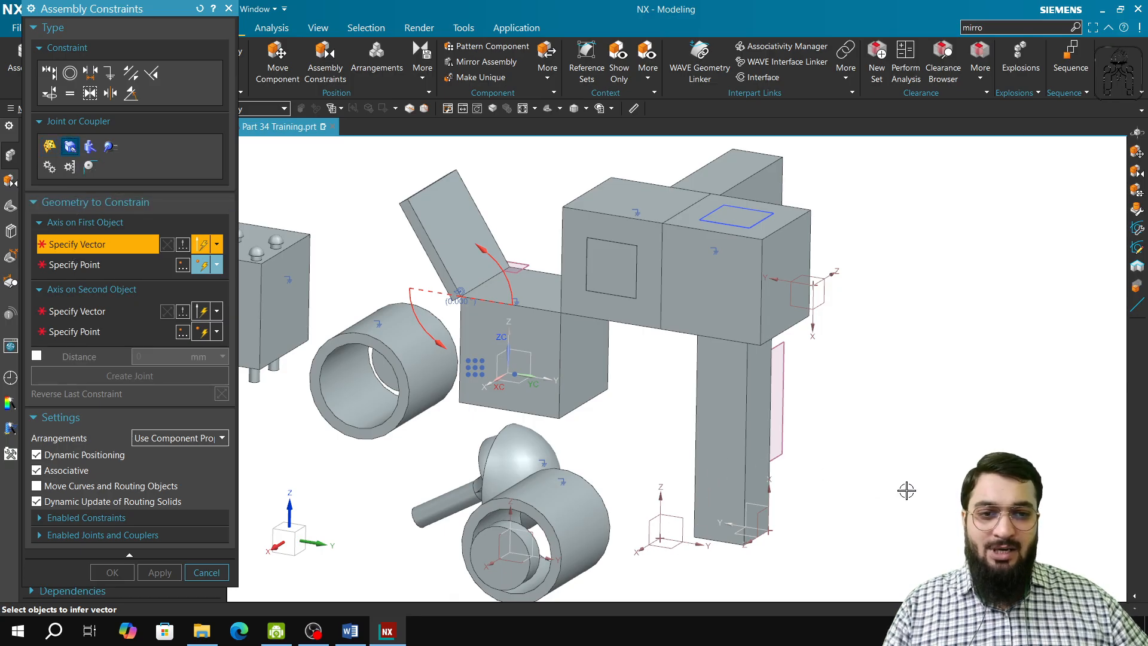
scroll(732, 514, up, 5)
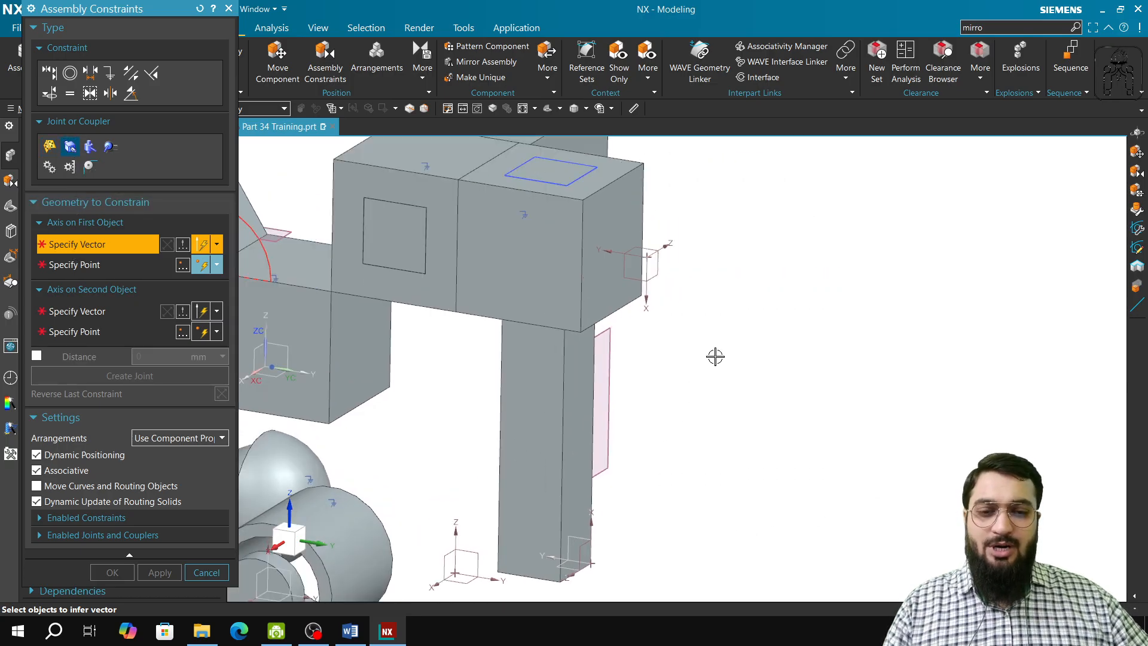
shift+middle_drag(715, 357, 773, 345)
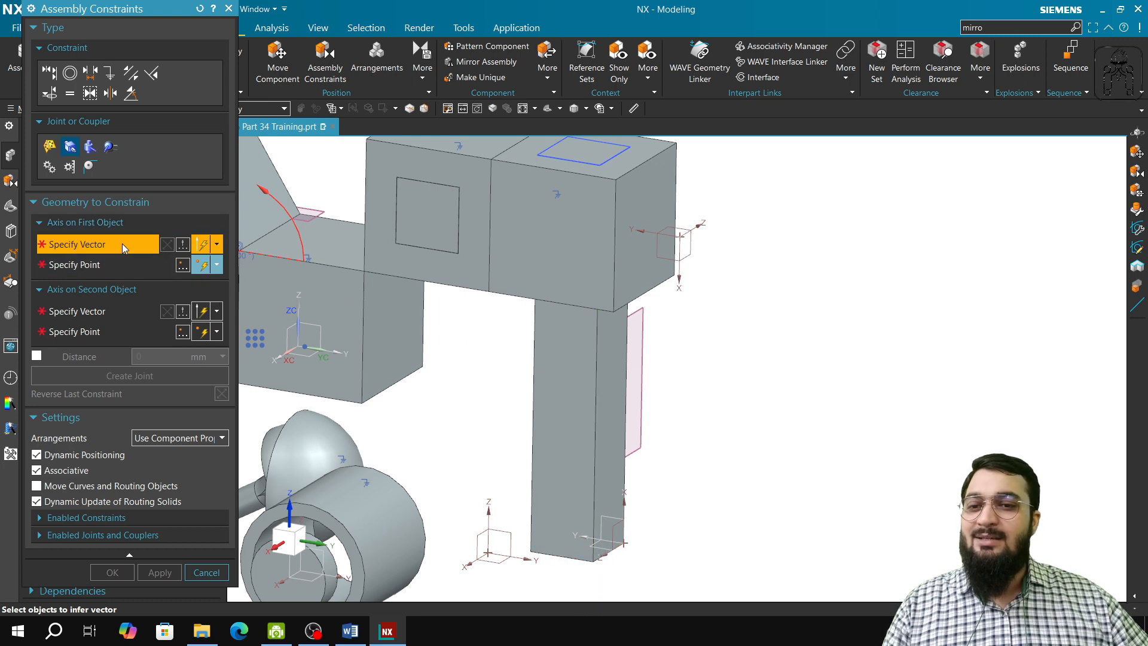
click(596, 330)
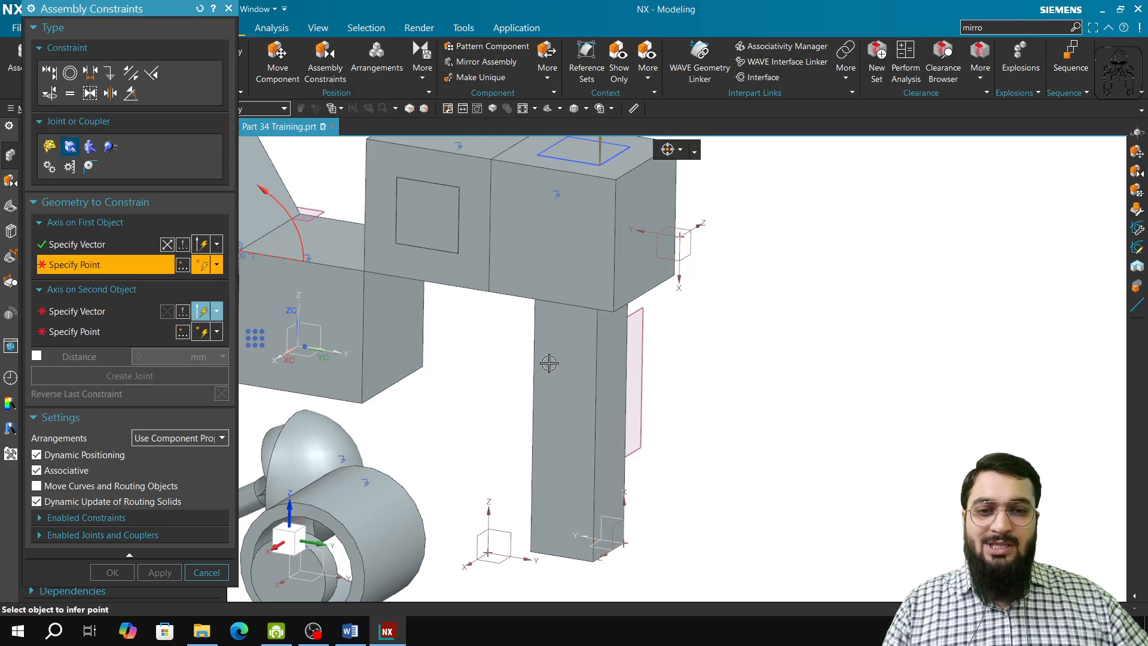
click(595, 560)
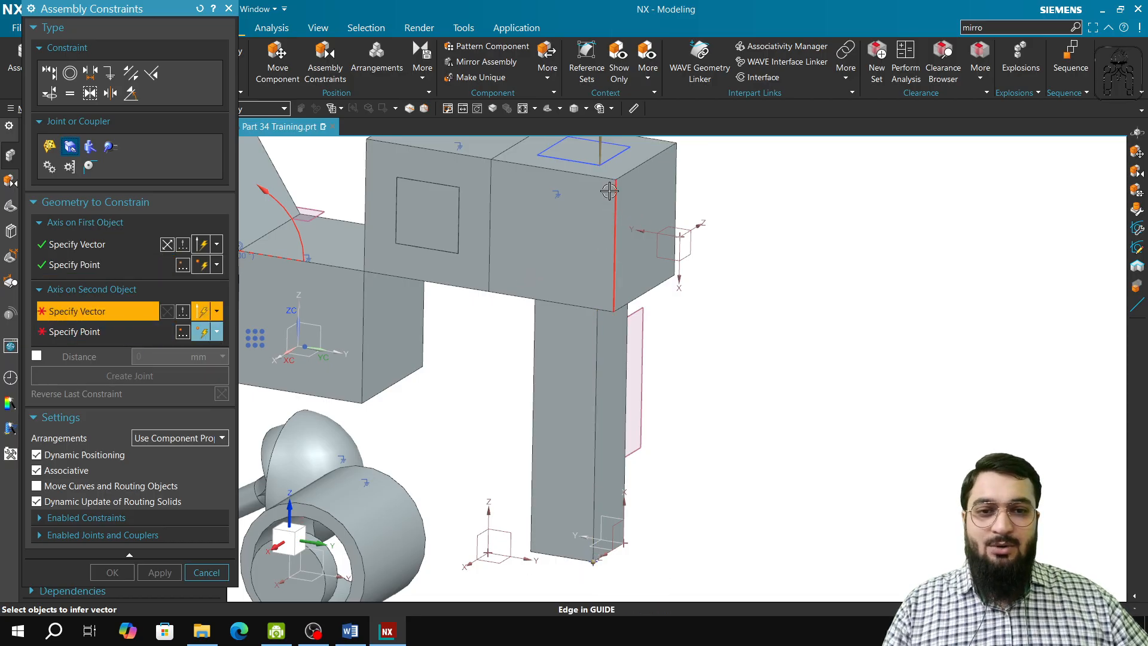
Define the second axis along the guide opening's matching inner edge, through its lower corner, using wireframe display, then create the joint and restore shading
right_drag(819, 279, 841, 258)
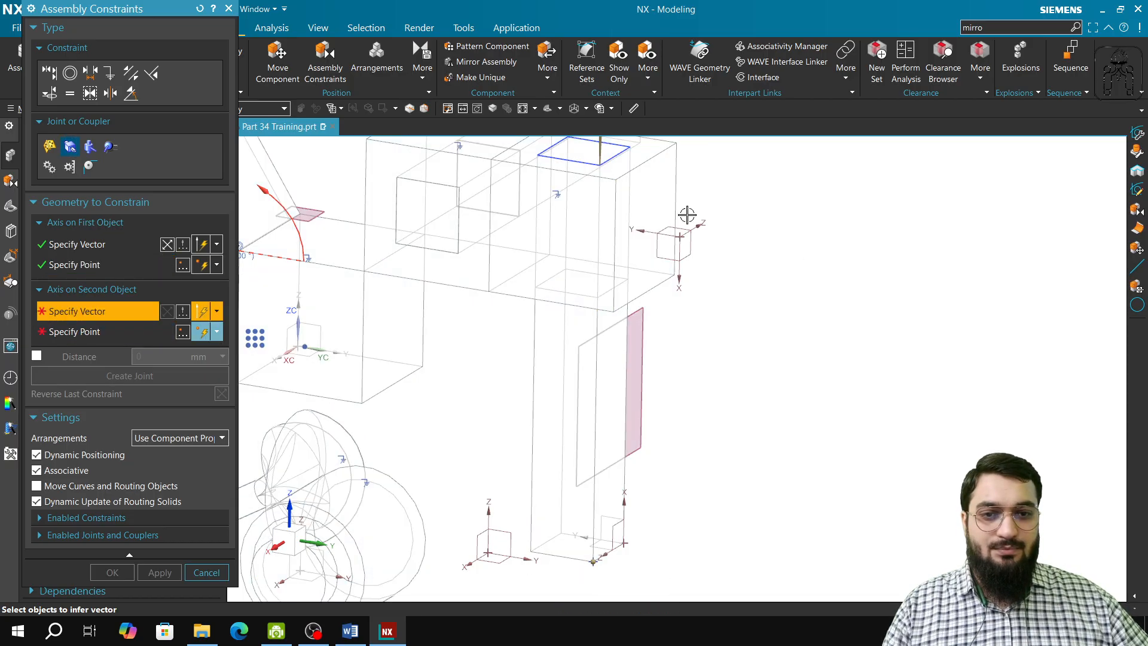
click(601, 195)
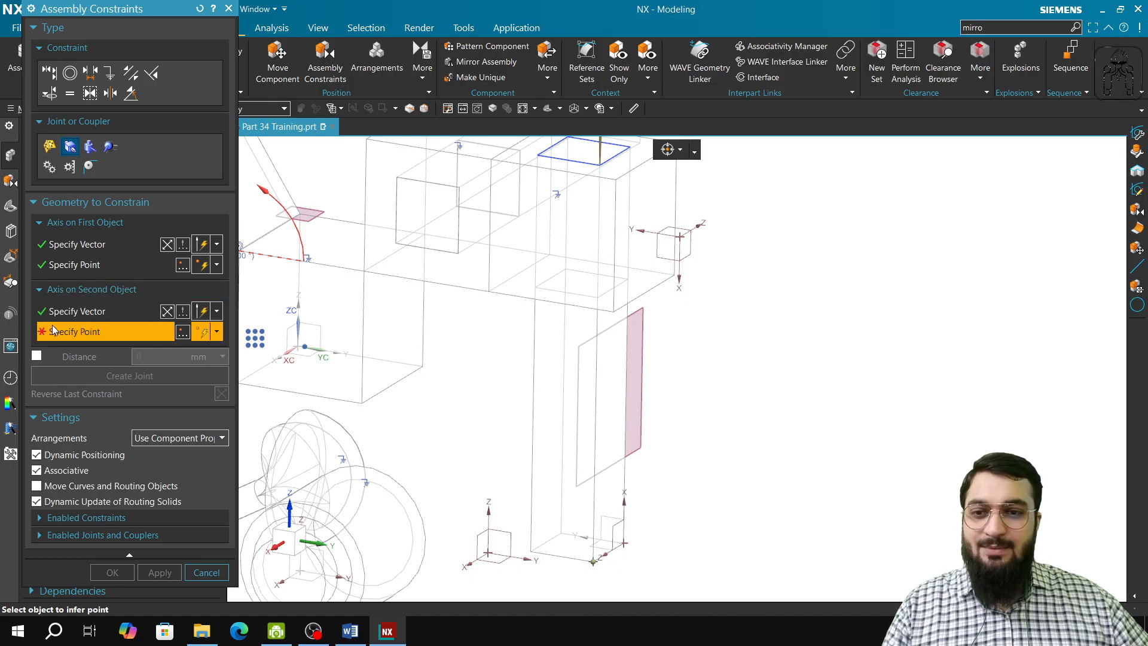
click(598, 297)
click(134, 374)
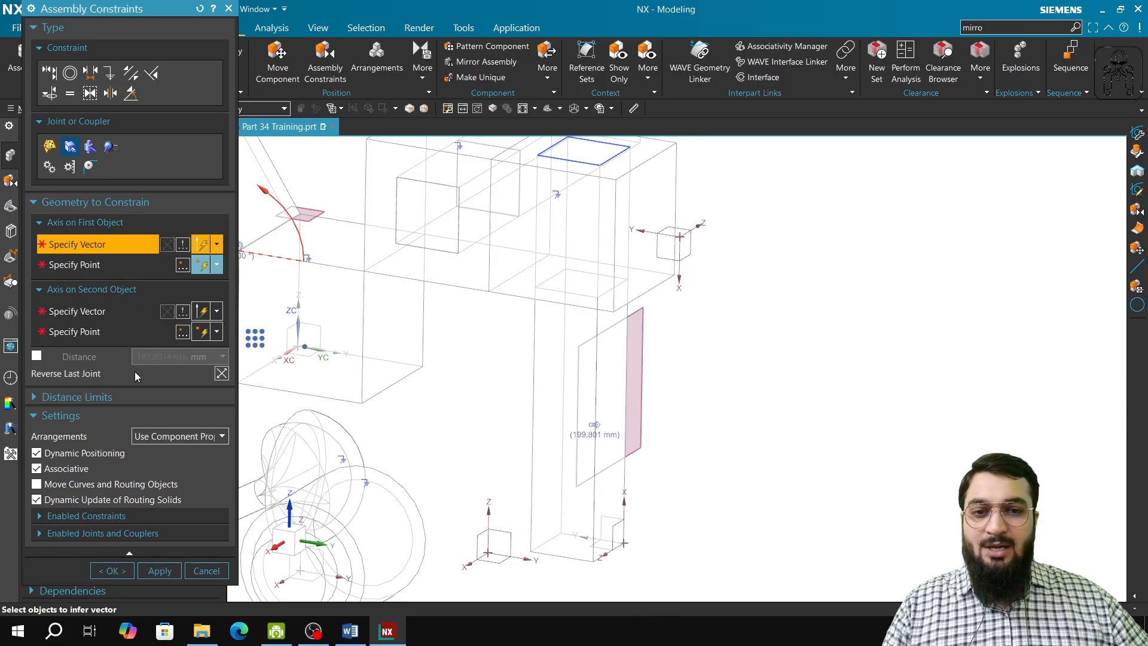
click(201, 569)
right_drag(940, 333, 921, 315)
Show the degrees of freedom of the vertical slider
click(463, 108)
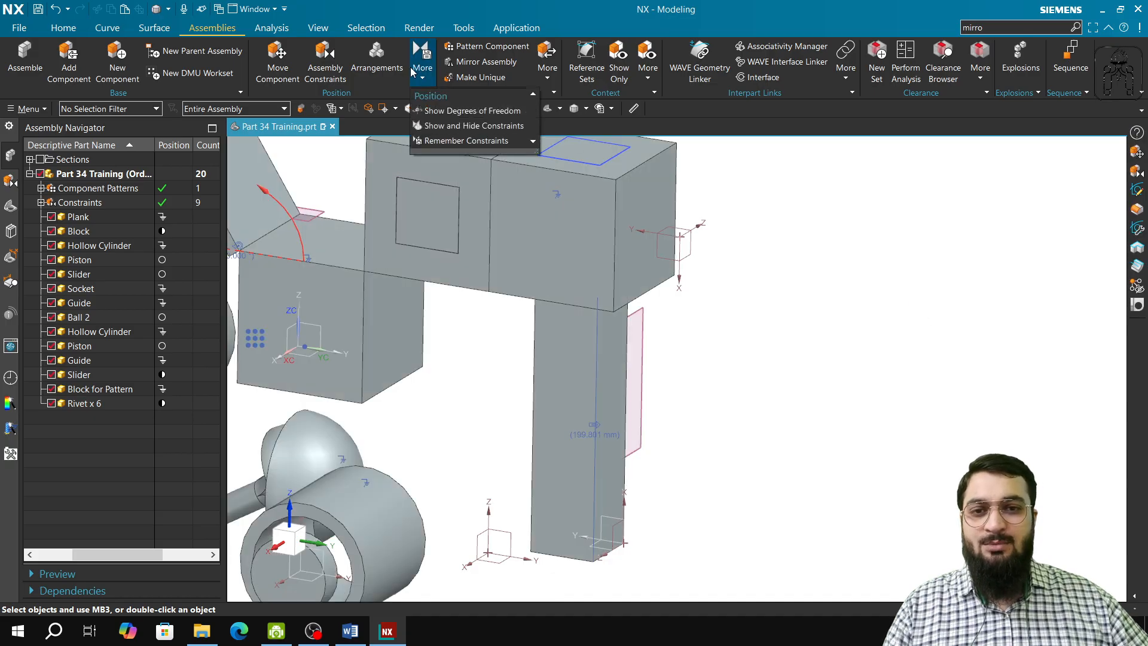
click(461, 110)
click(585, 390)
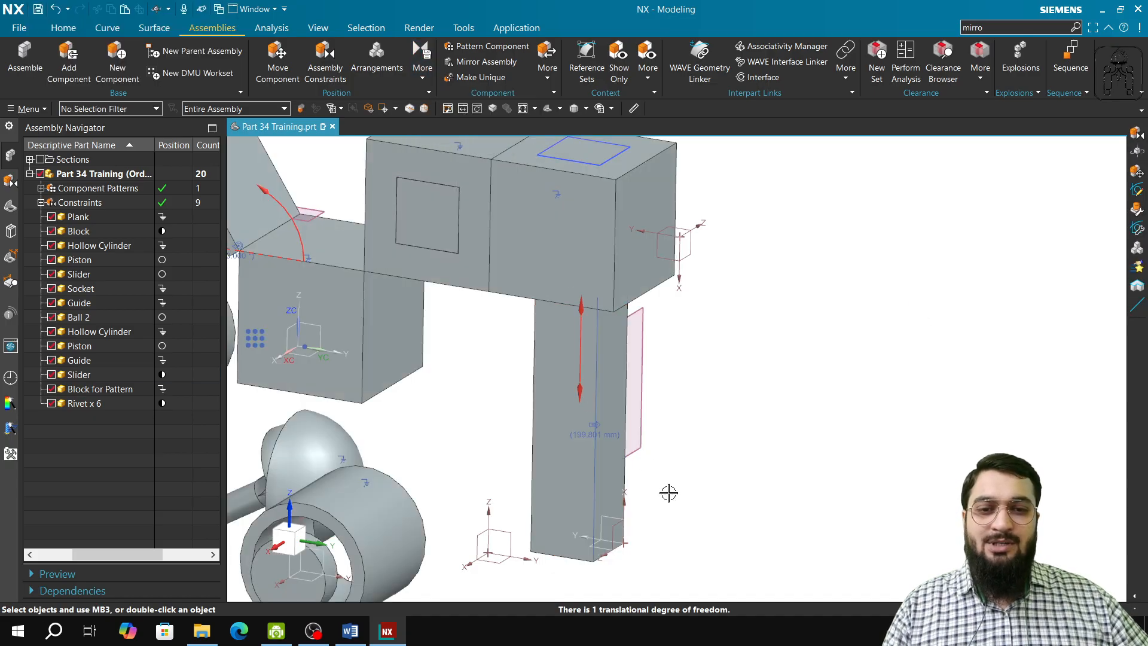
Start another slider joint and define its first axis along the second slider's long edge, through the end point at its free end
middle_drag(682, 480, 568, 474)
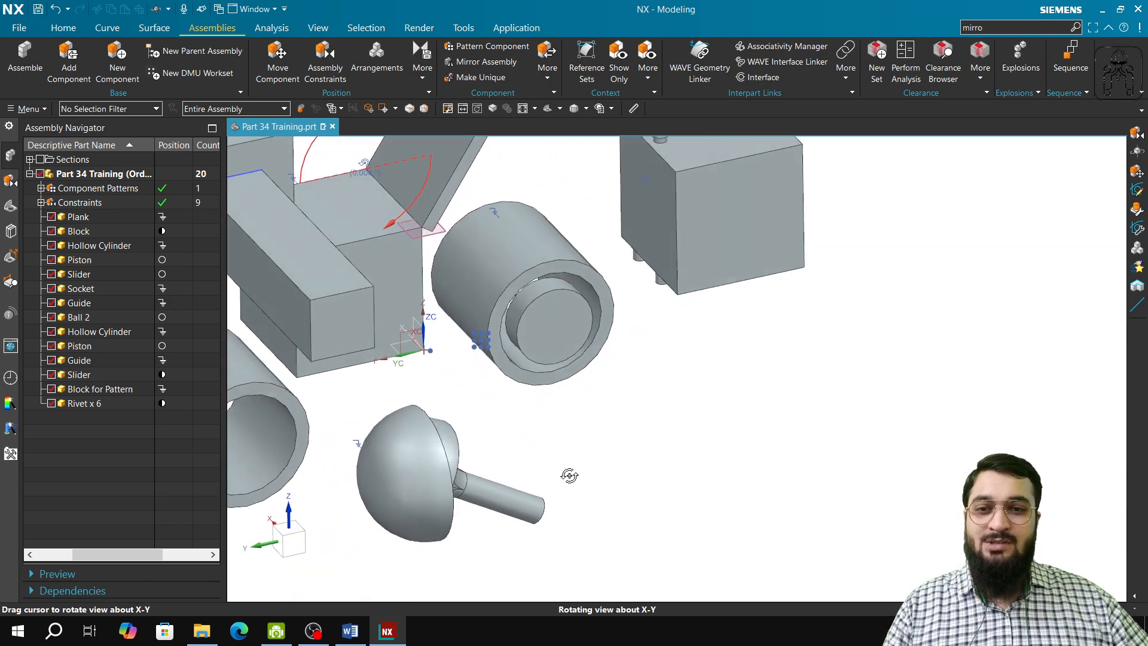
shift+middle_drag(567, 417, 916, 552)
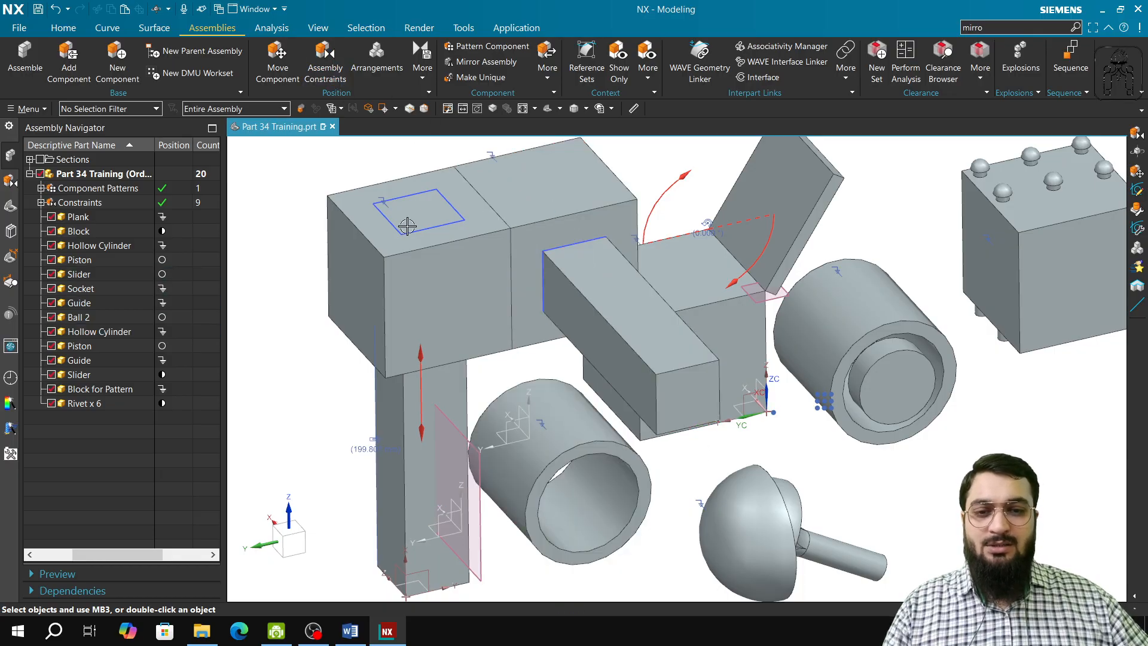
click(325, 63)
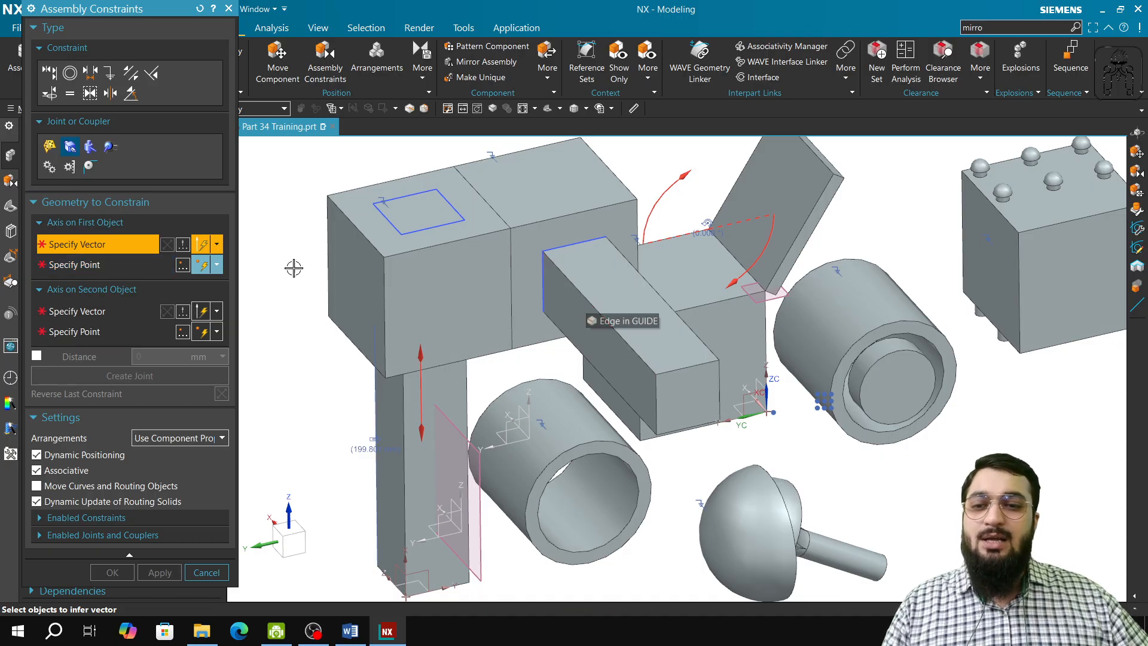
middle_drag(421, 393, 673, 389)
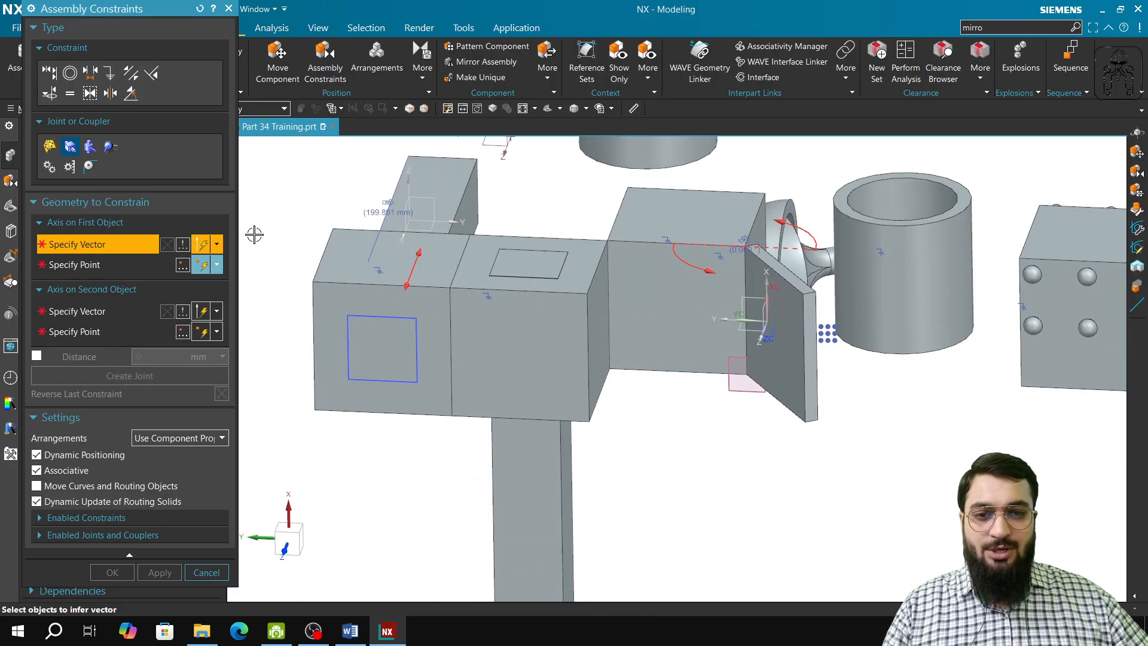
click(561, 433)
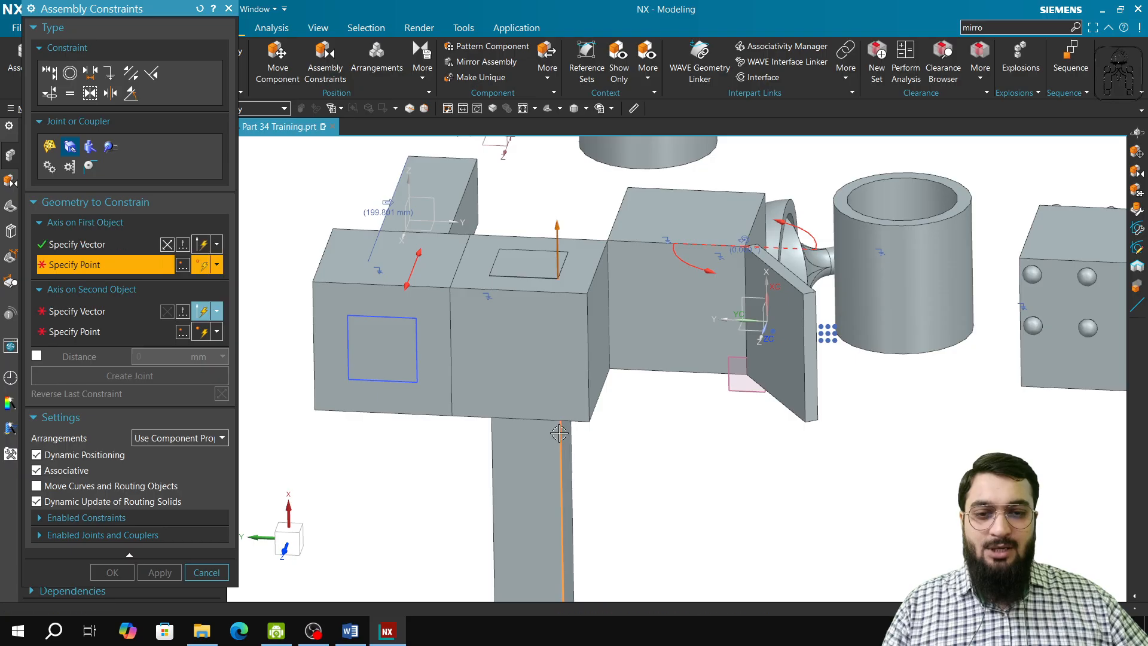
scroll(591, 509, down, 1)
shift+middle_drag(592, 506, 592, 363)
click(570, 487)
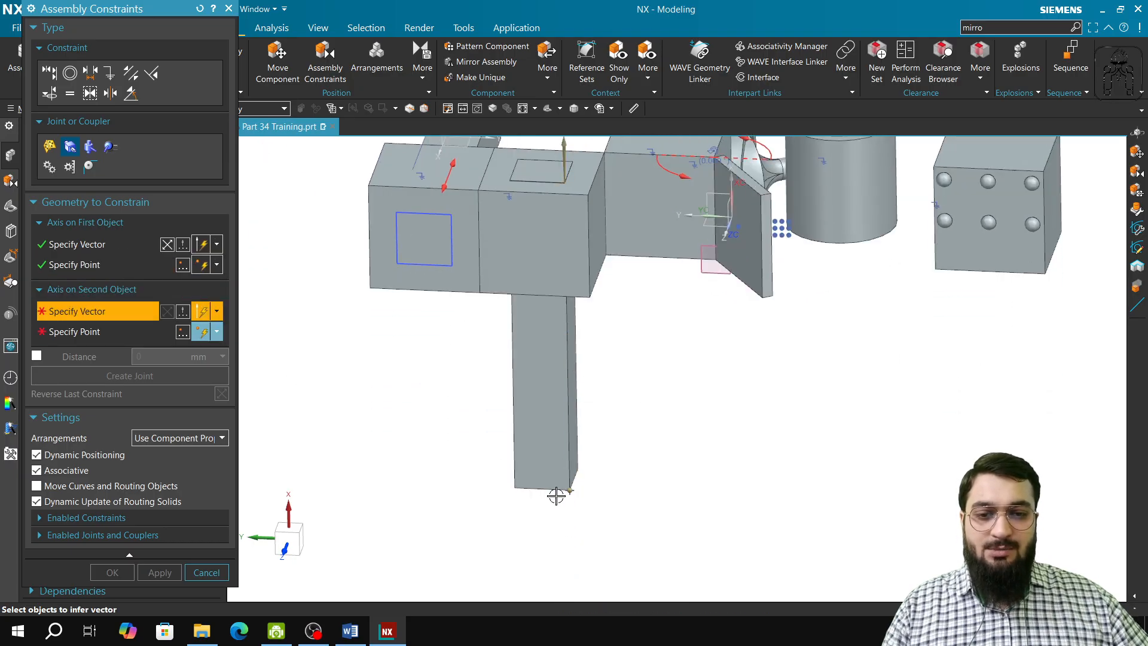
In wireframe display, define the second axis along the adjacent guide's opening edge, through the opening's corner on the slider's exit side
right_drag(753, 363, 773, 336)
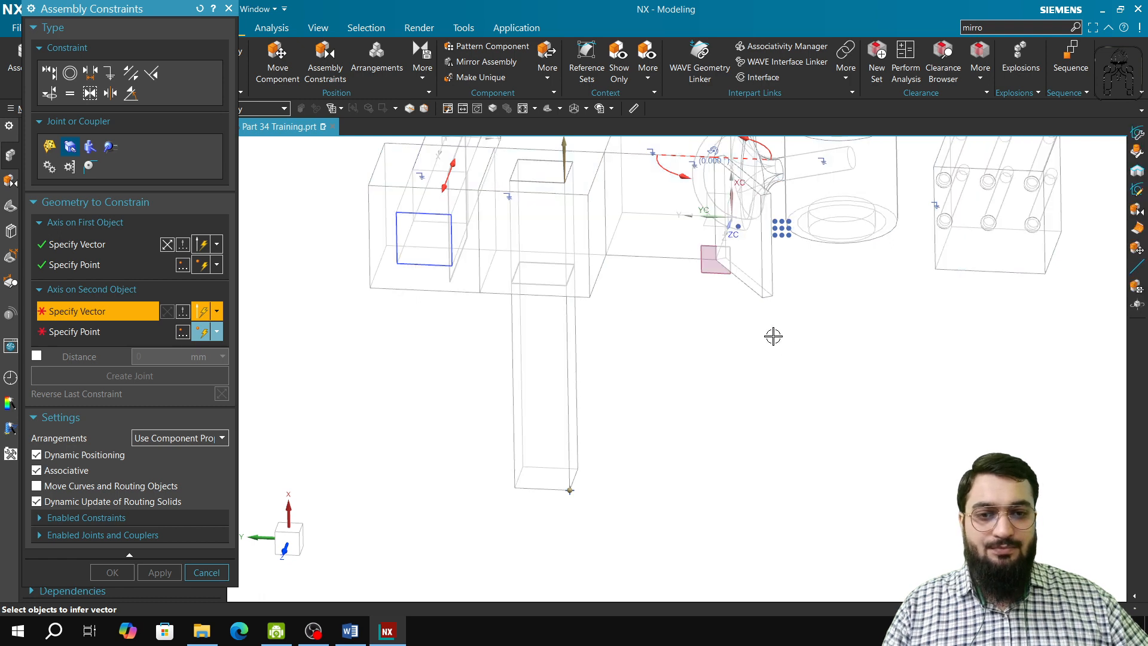
click(565, 198)
click(566, 286)
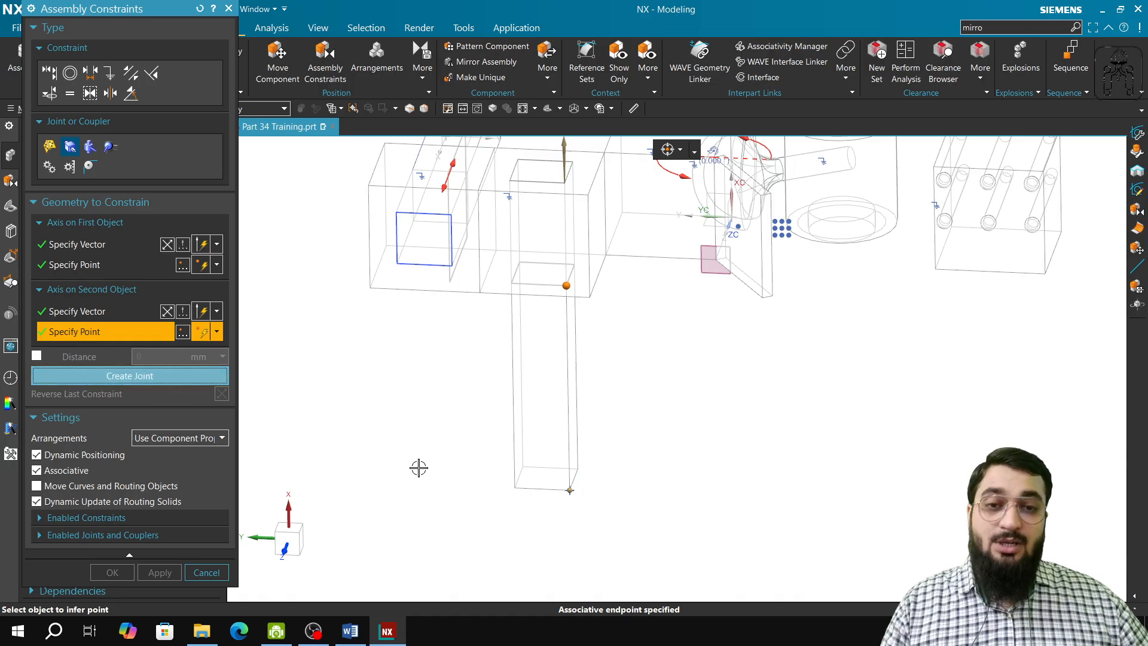
Examine the possible axis points at the guide opening's opposite corner and at the slider's free end
scroll(777, 468, up, 5)
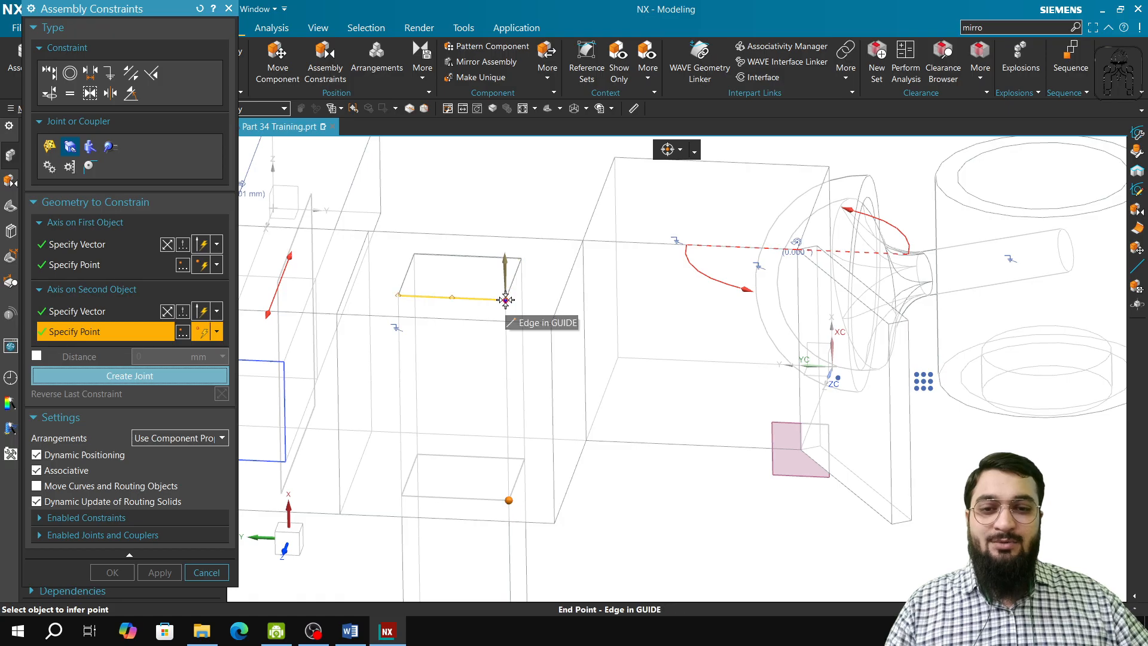
click(508, 308)
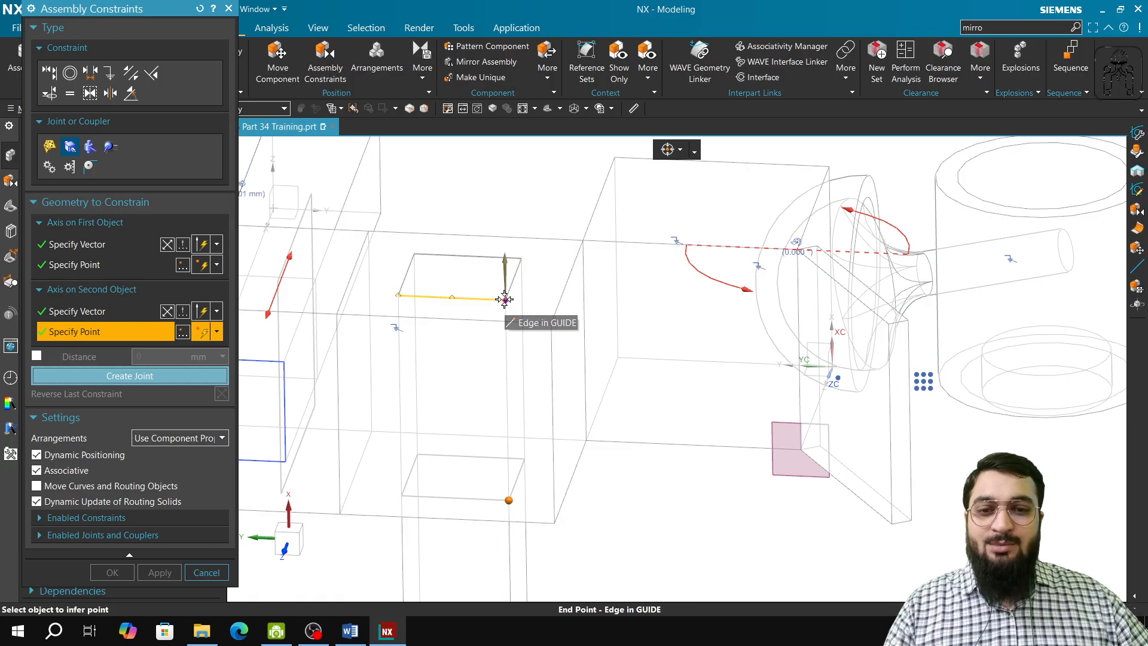
click(508, 307)
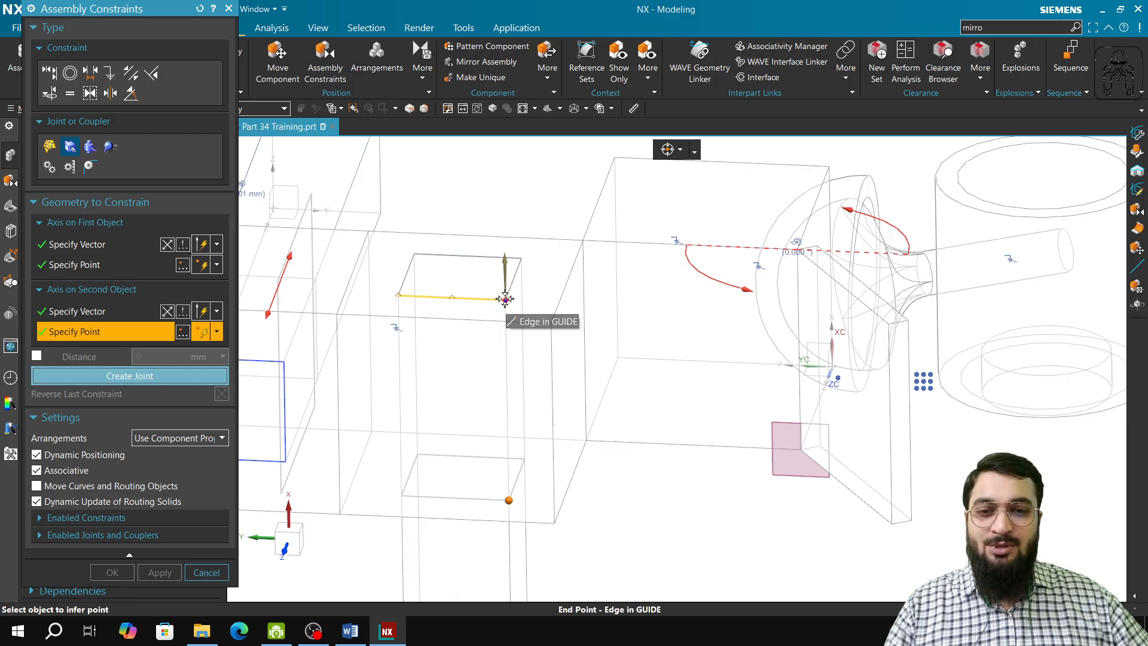
click(505, 299)
shift+middle_drag(607, 518, 520, 312)
scroll(604, 251, down, 3)
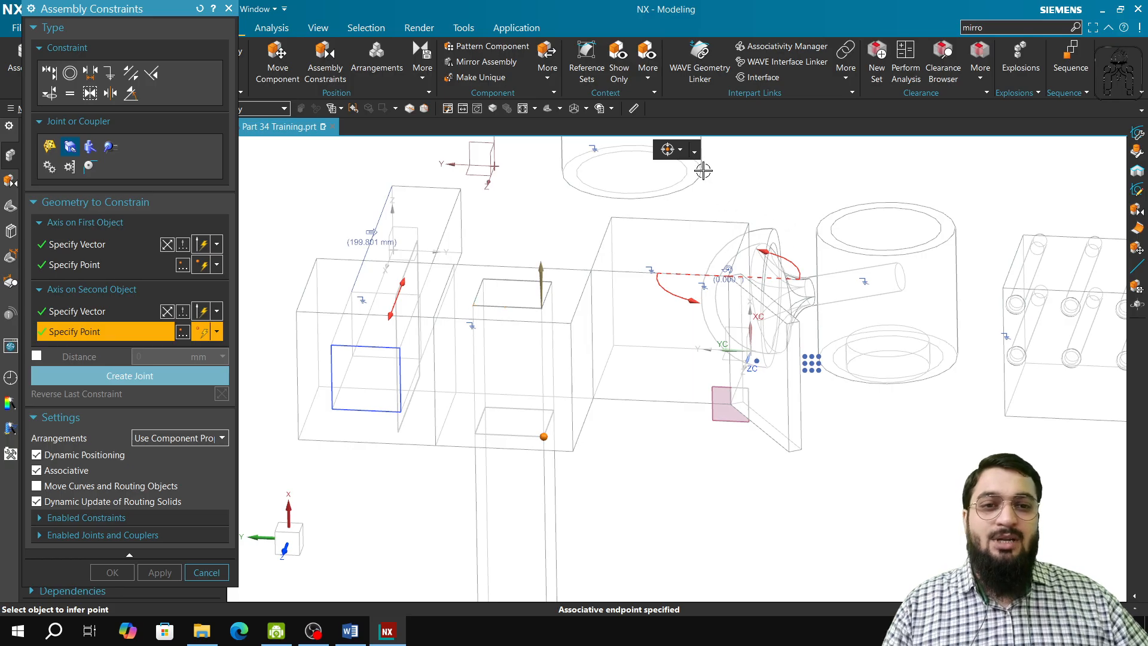
click(679, 153)
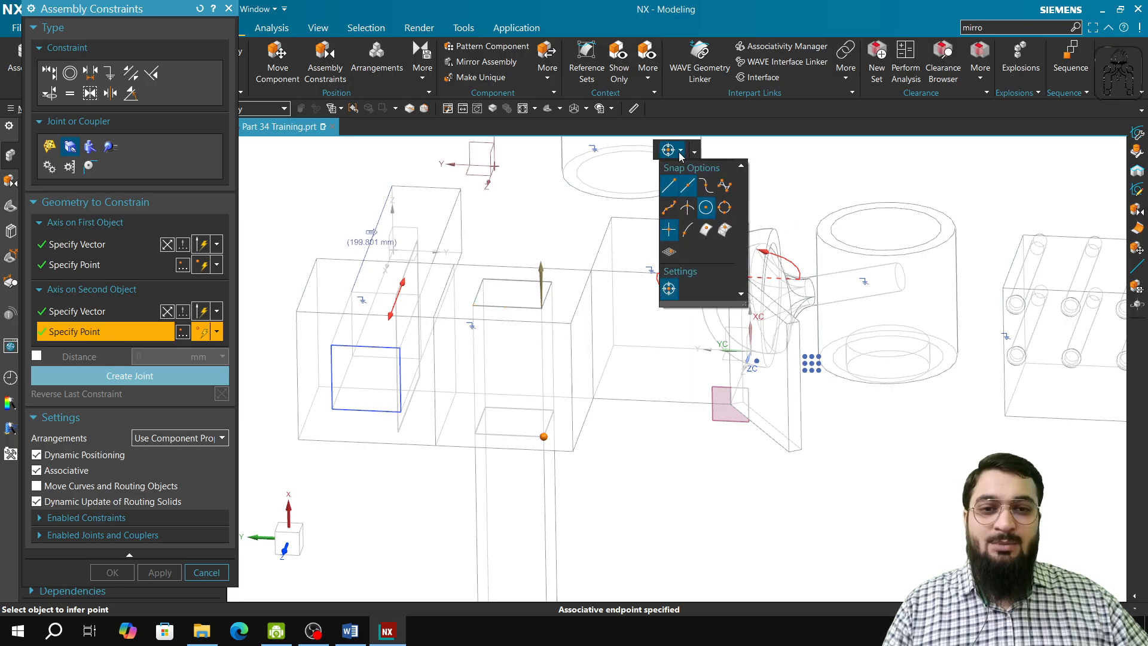
click(541, 308)
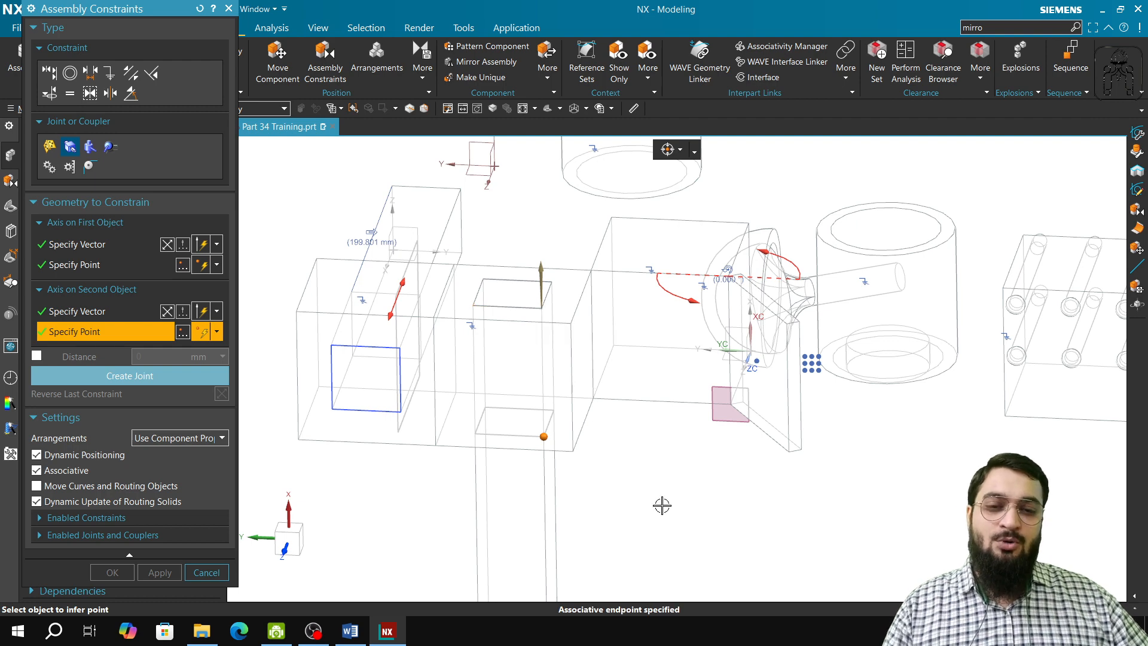
scroll(662, 506, up, 2)
shift+middle_drag(669, 513, 664, 395)
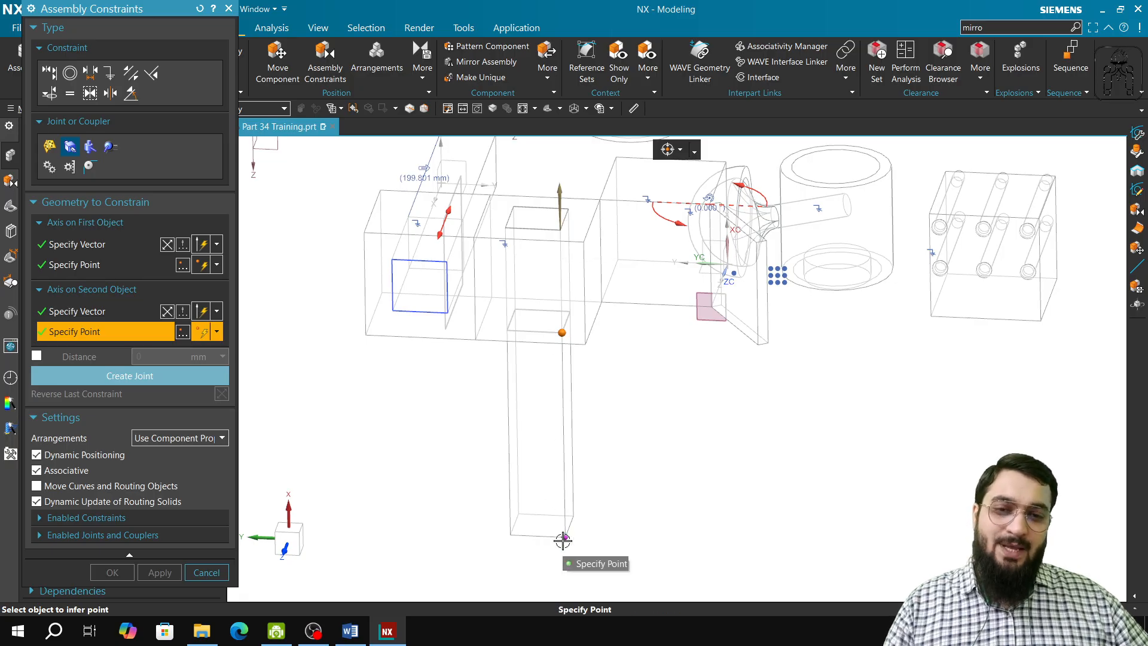
click(563, 540)
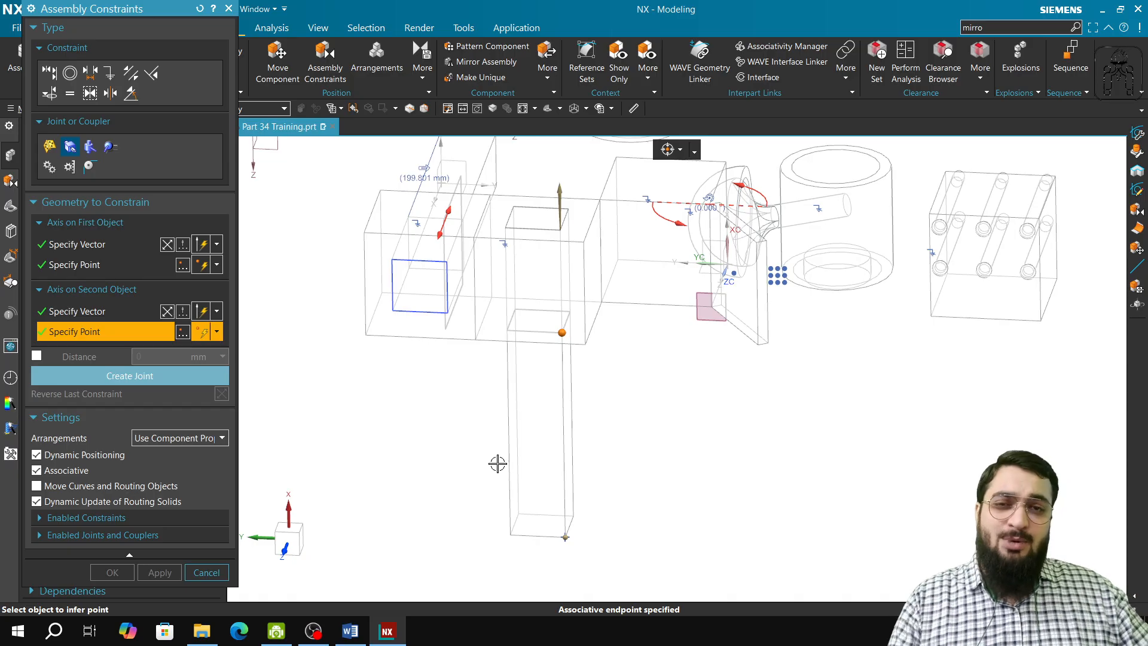
Create the second slider joint and return the view to shaded display
click(138, 377)
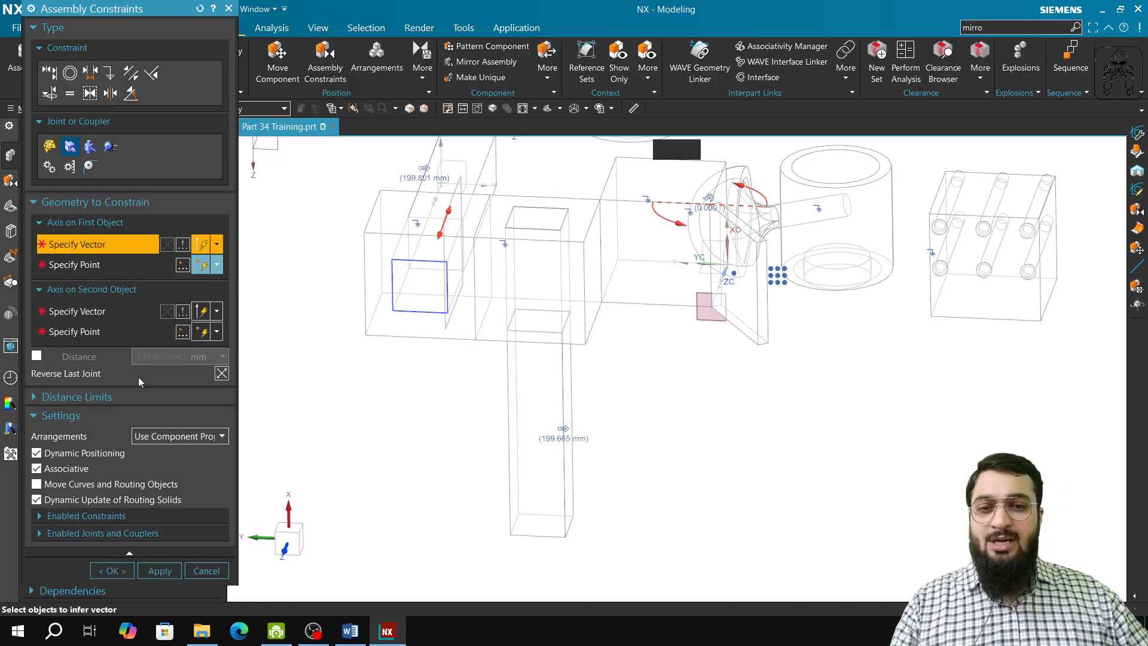
right_click(804, 560)
click(786, 539)
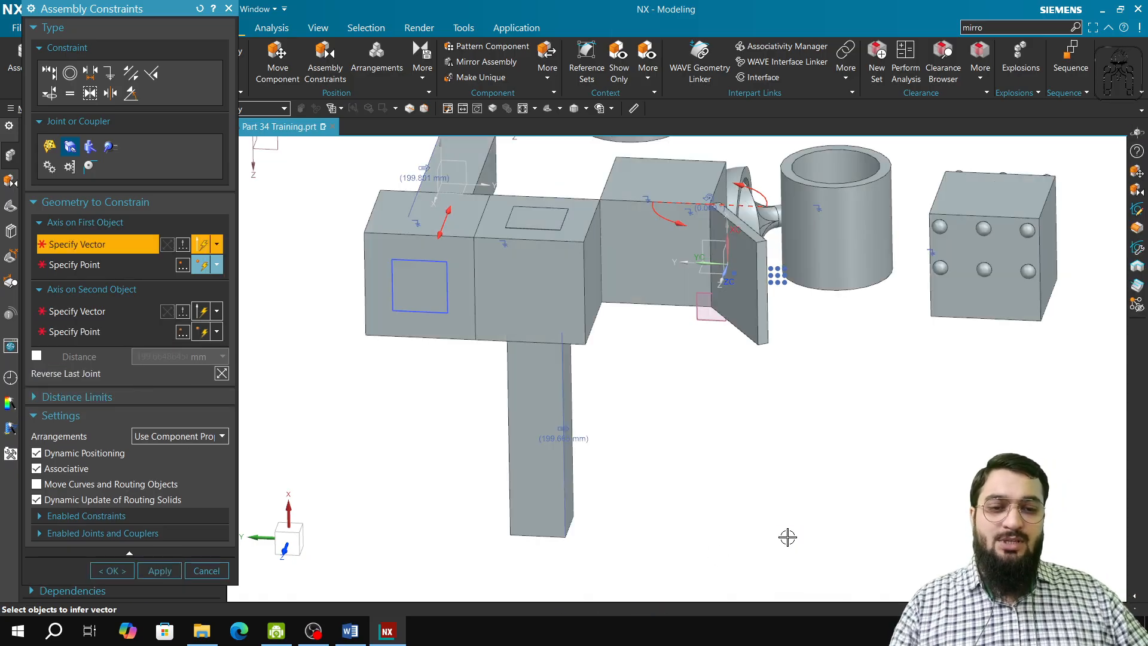
Show the degrees of freedom of the second slider, and close the assembly constraints keeping the new joint
click(422, 68)
click(461, 110)
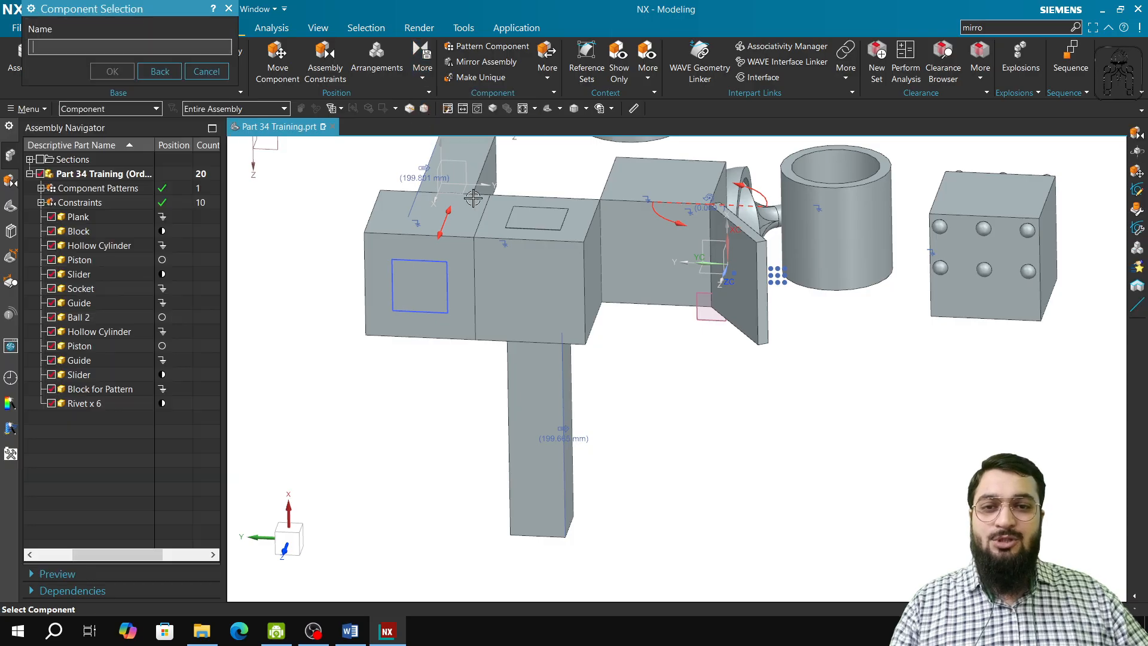
click(550, 424)
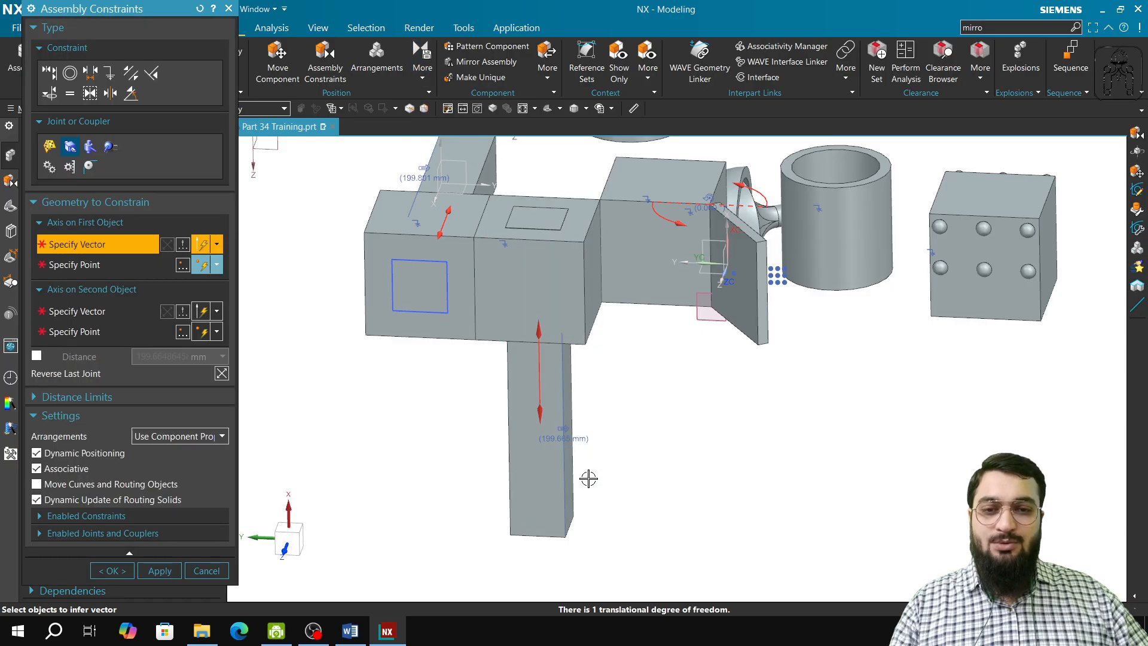
click(207, 571)
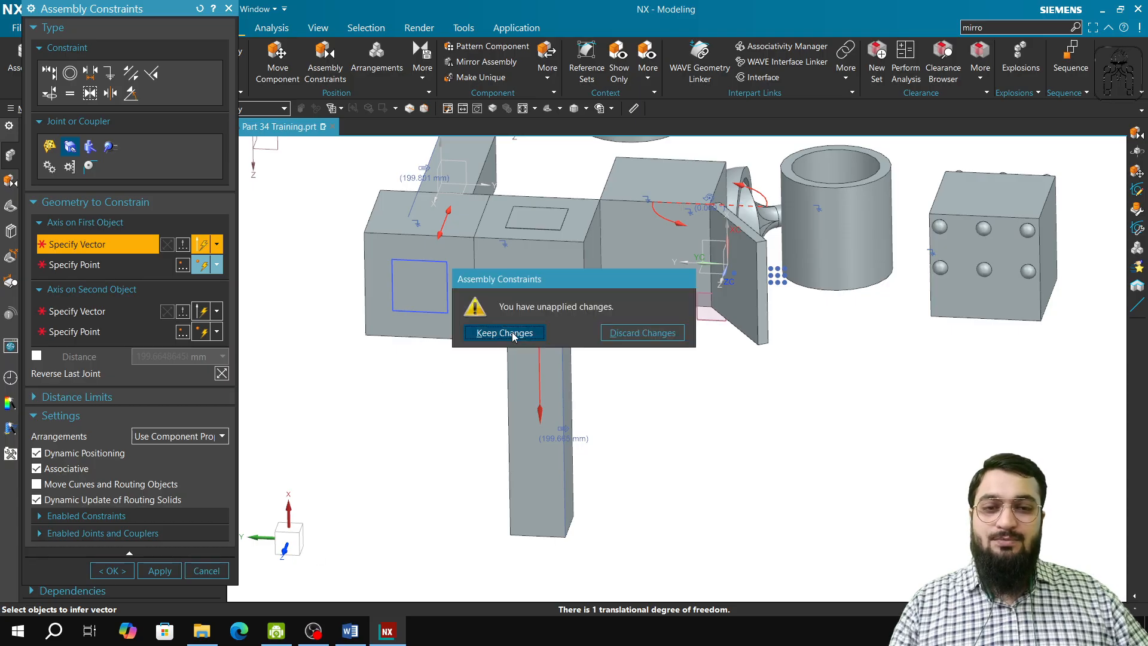
click(513, 337)
Start a cylindrical joint and define its first axis along the hollow cylinder's outer face, with its point at the front outer rim's center
middle_drag(487, 351, 559, 471)
scroll(559, 472, up, 3)
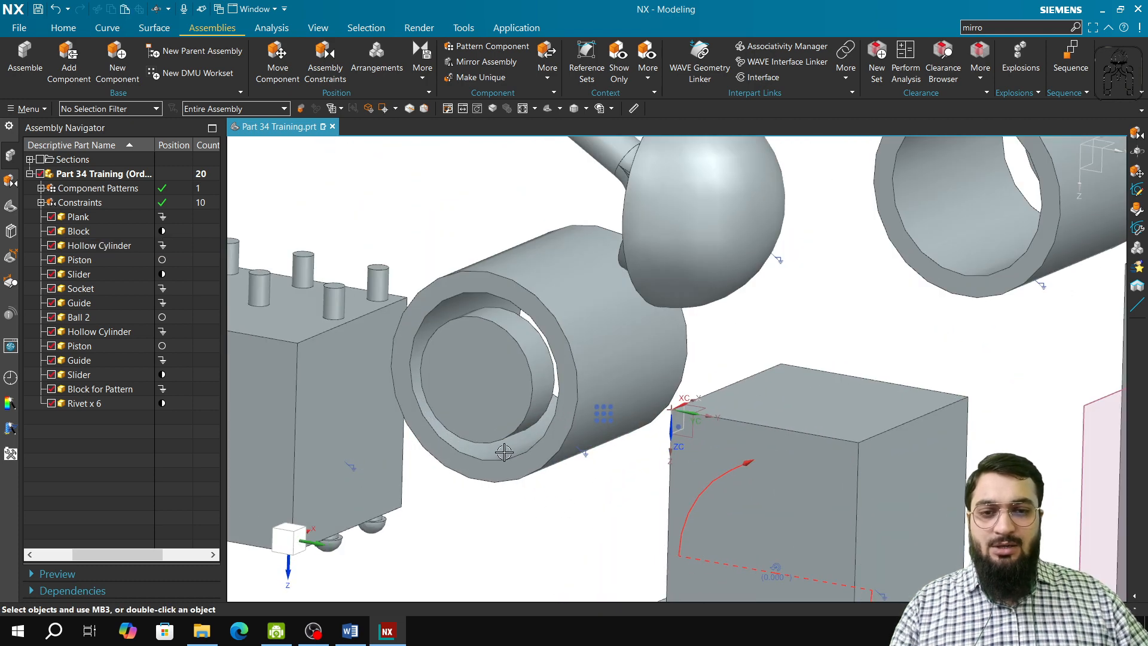
click(326, 78)
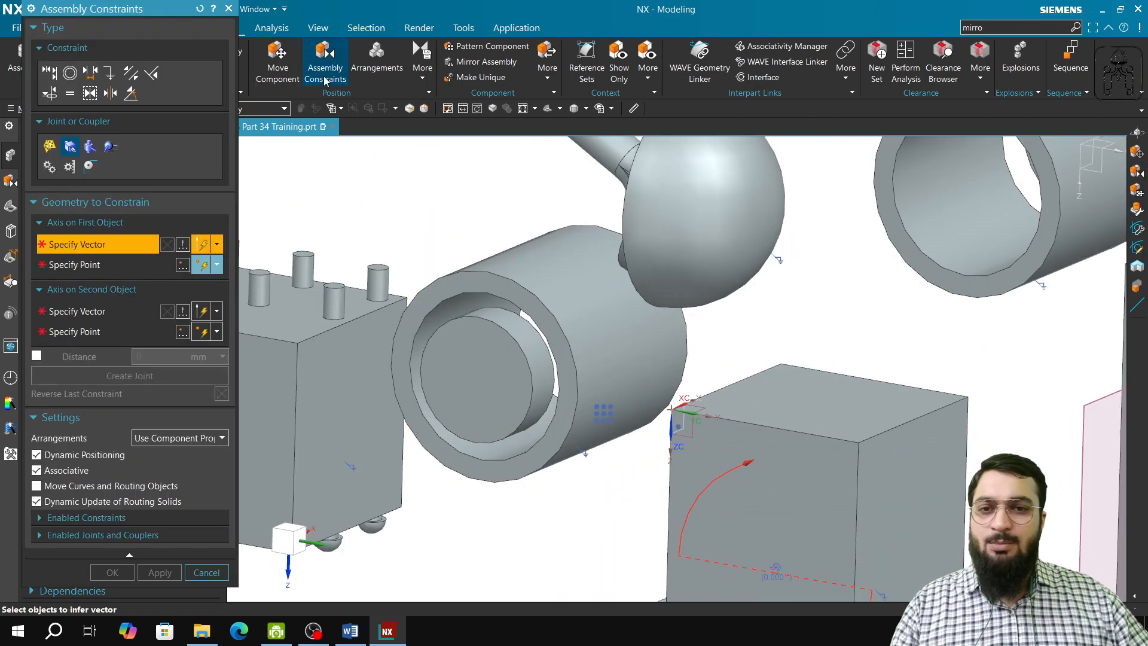
click(90, 148)
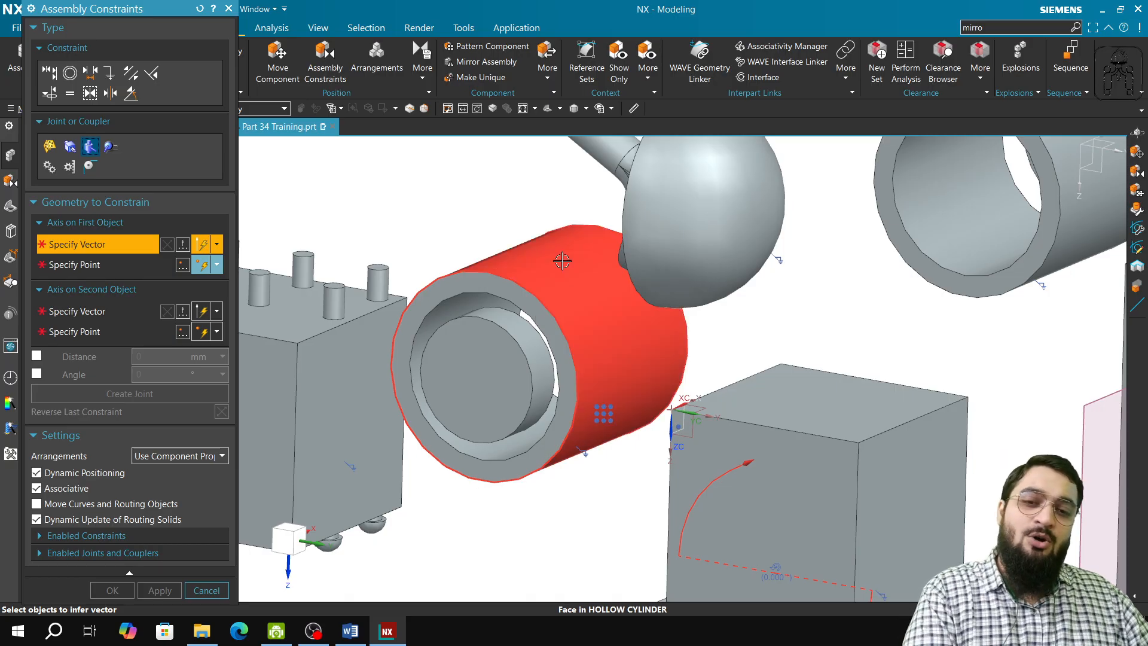
click(559, 285)
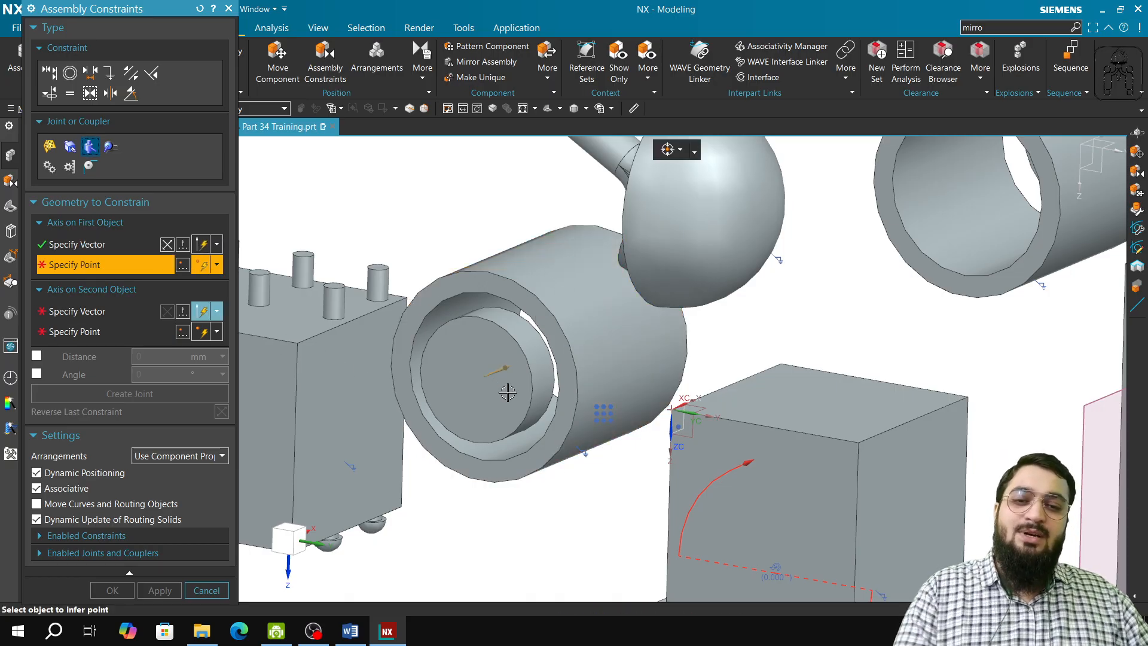
middle_drag(538, 414, 509, 364)
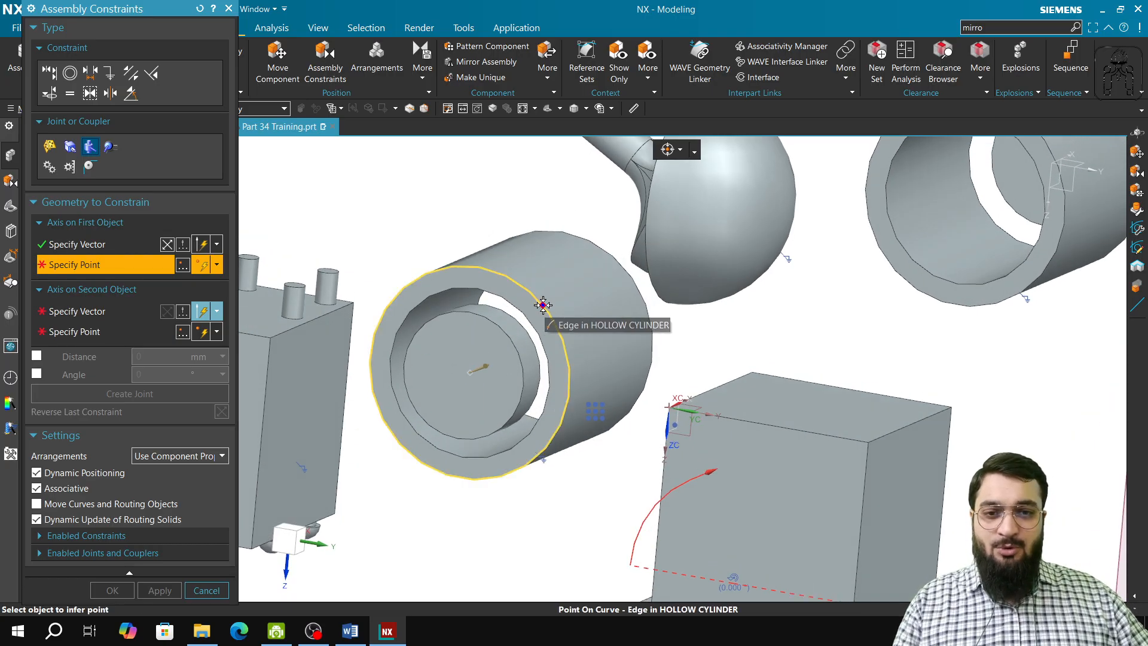
click(679, 149)
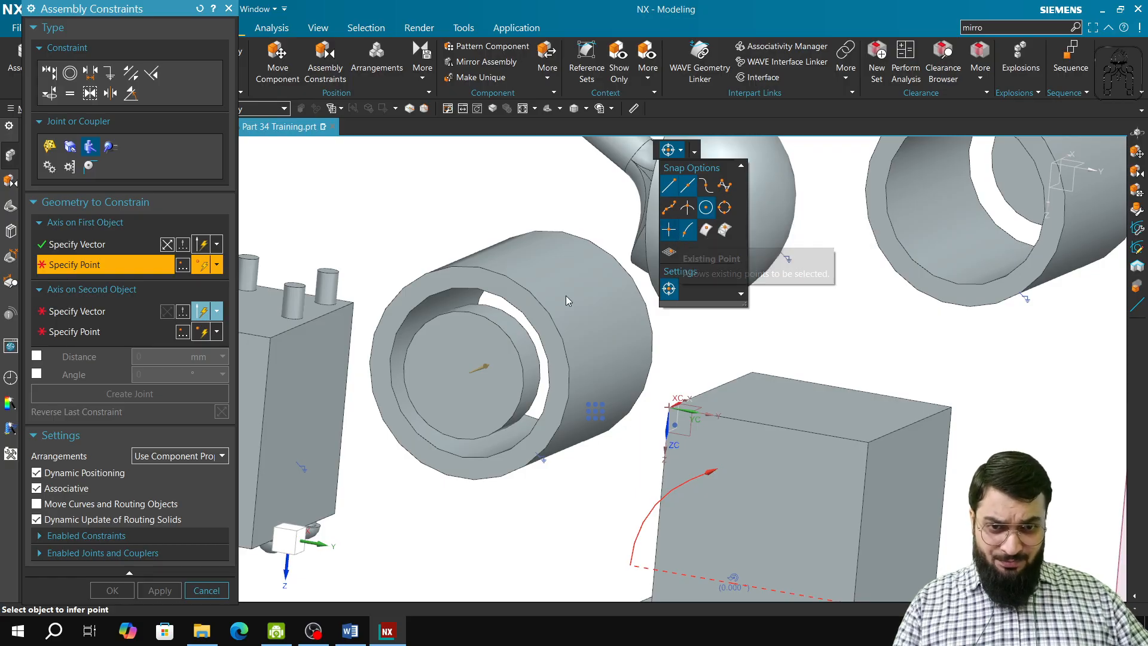
click(527, 290)
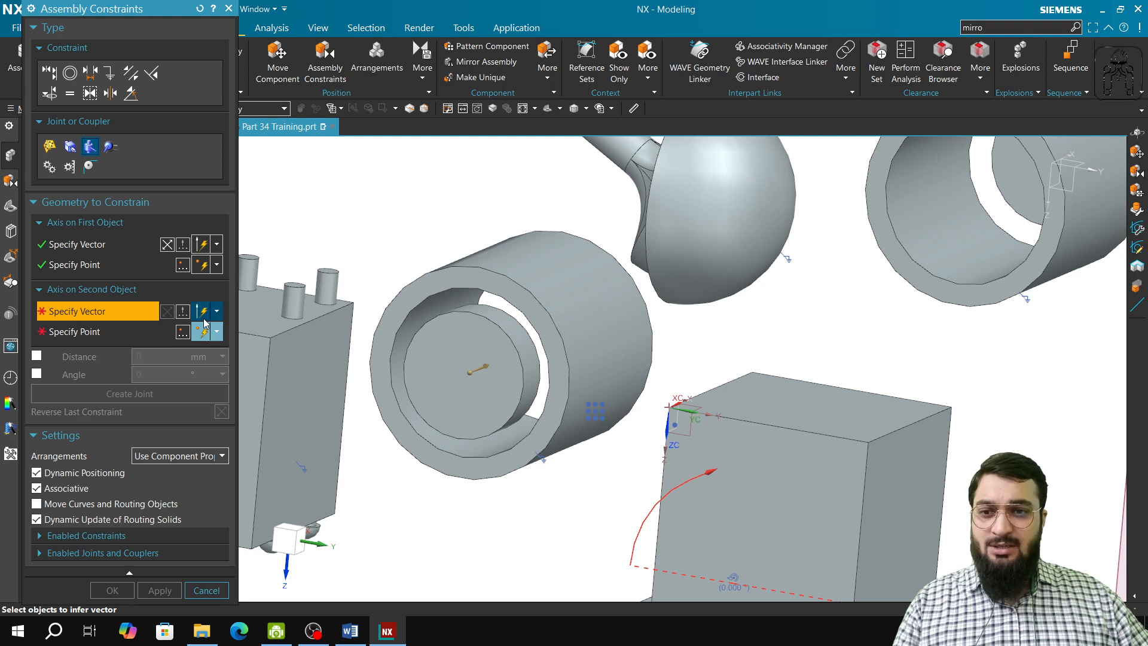
Define the second axis along the piston's cylindrical face, through the center of its front edge, and create and apply the cylindrical joint
click(524, 343)
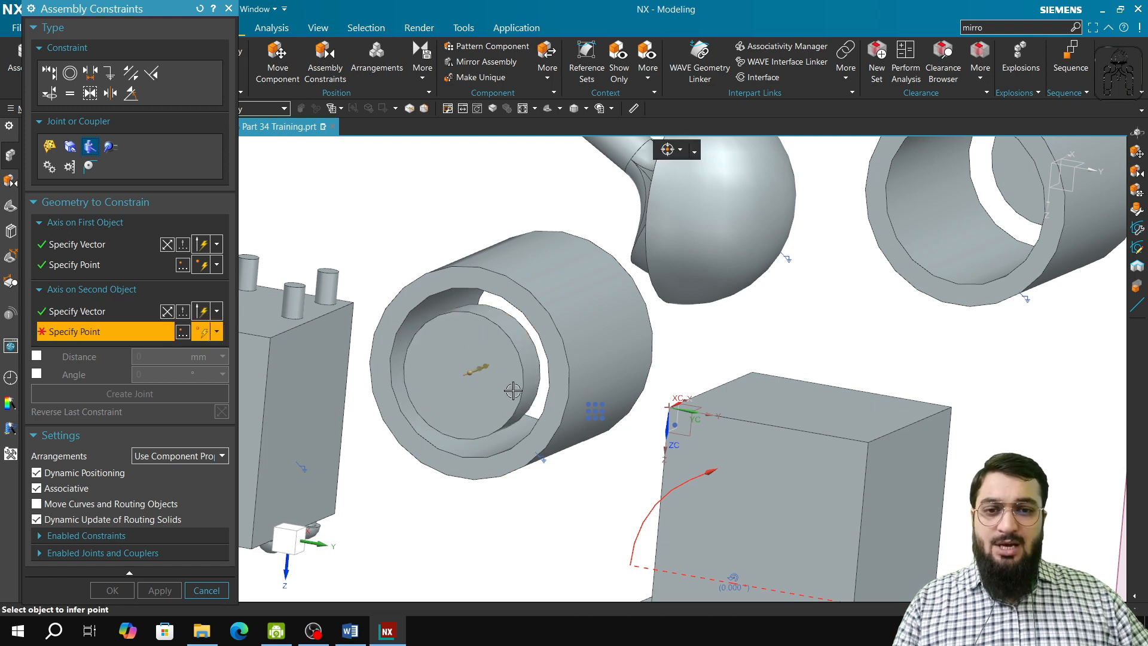
middle_drag(511, 395, 506, 402)
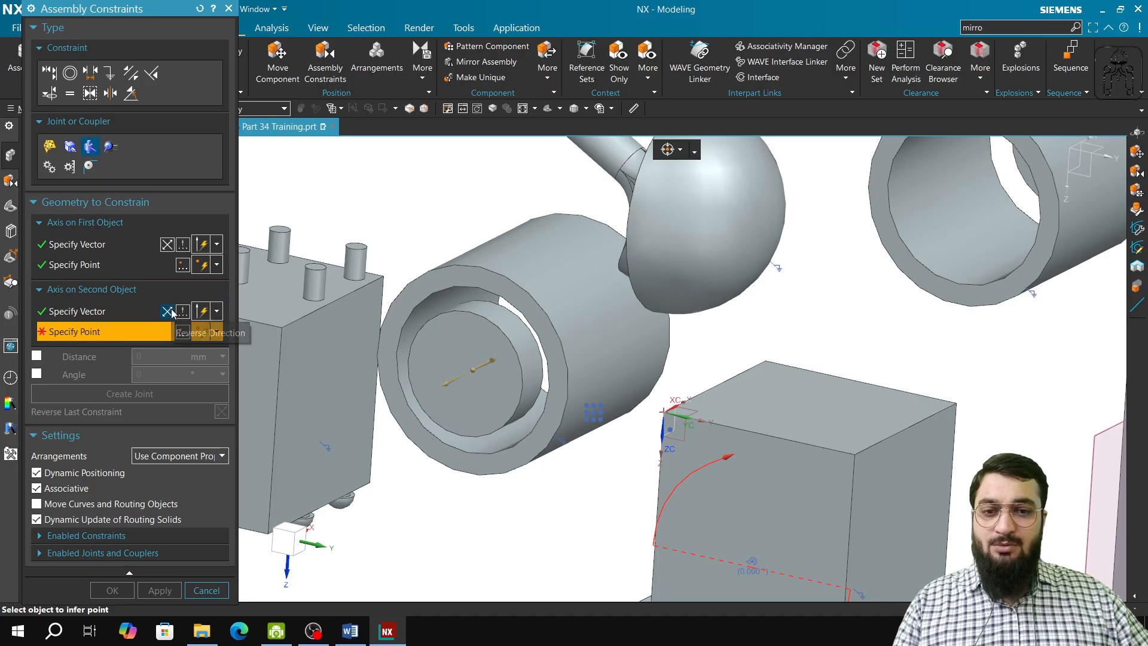
click(521, 361)
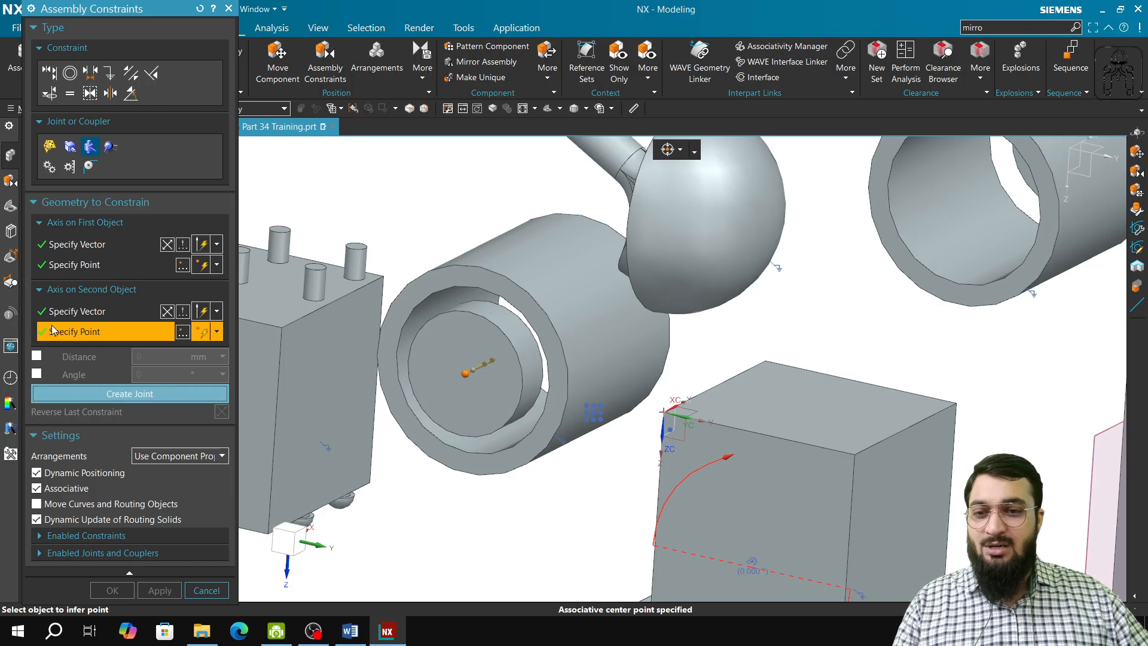
click(101, 395)
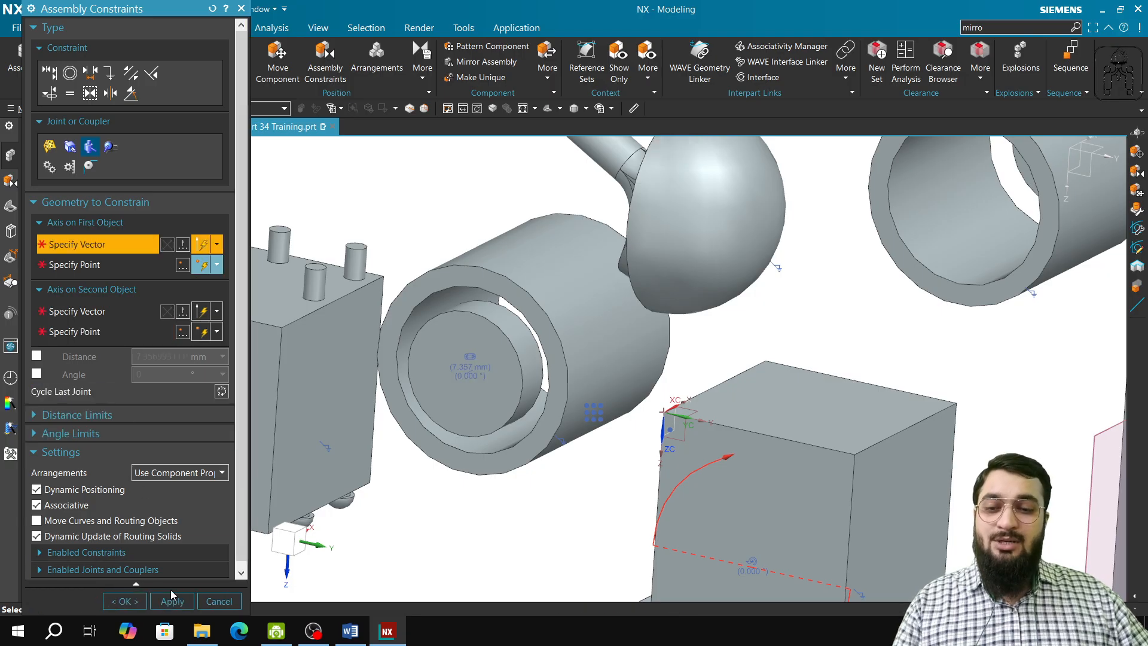
click(173, 600)
Test the cylindrical joint by sliding the piston along its axis with Move Component, and discard the move
click(278, 58)
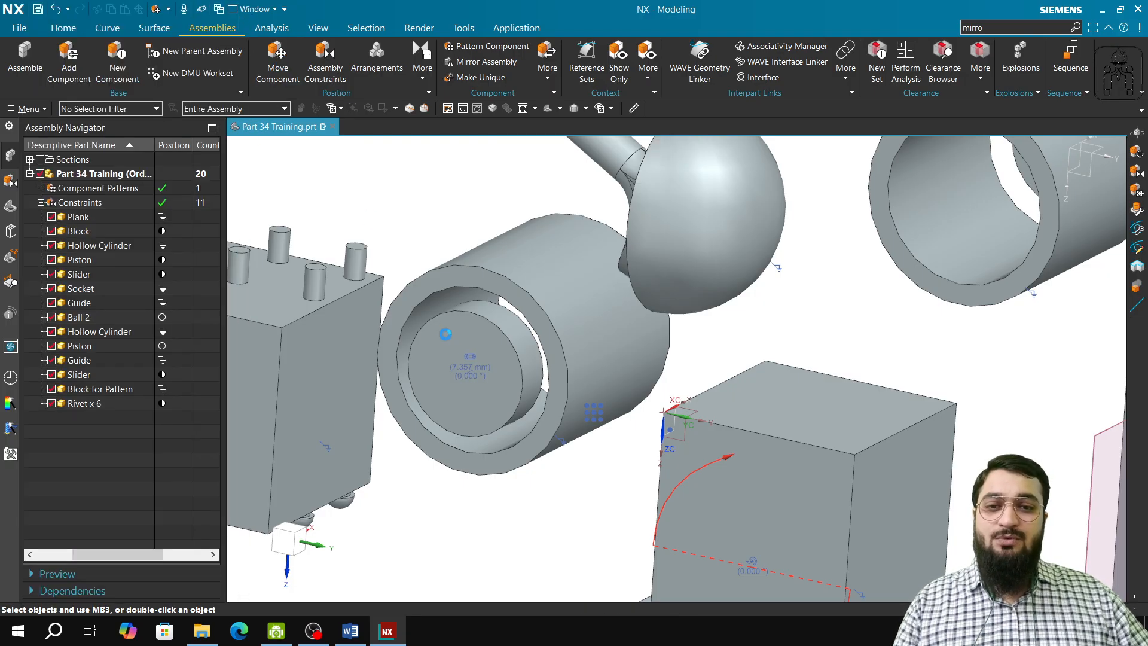
click(462, 345)
middle_drag(456, 379, 513, 383)
middle_click(513, 383)
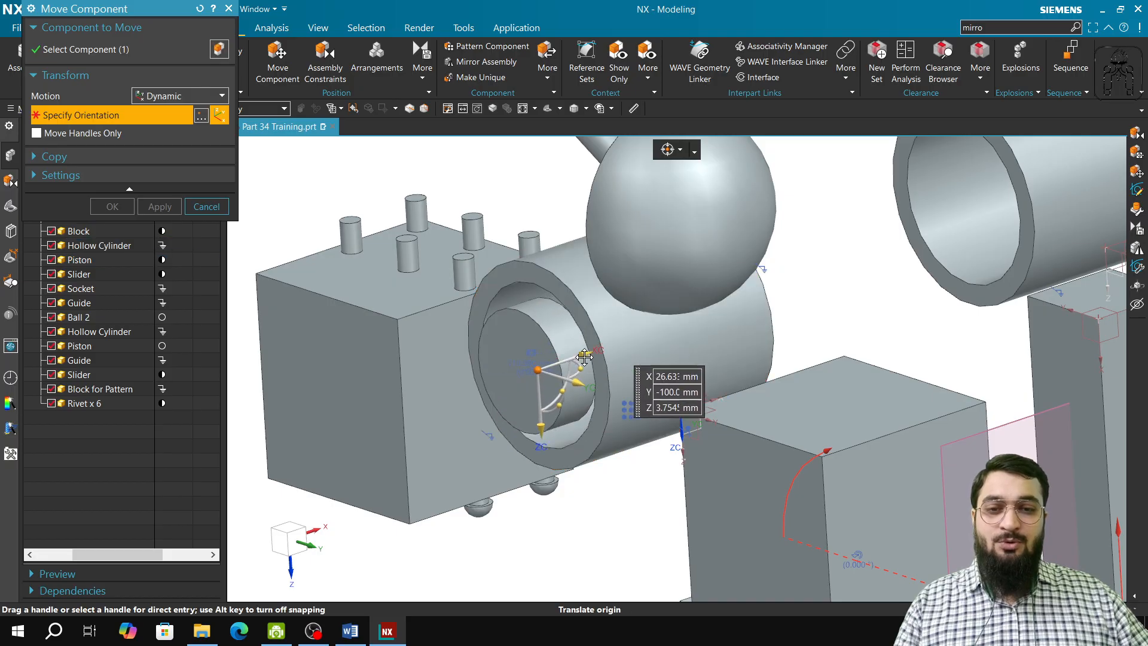
drag(556, 363, 570, 356)
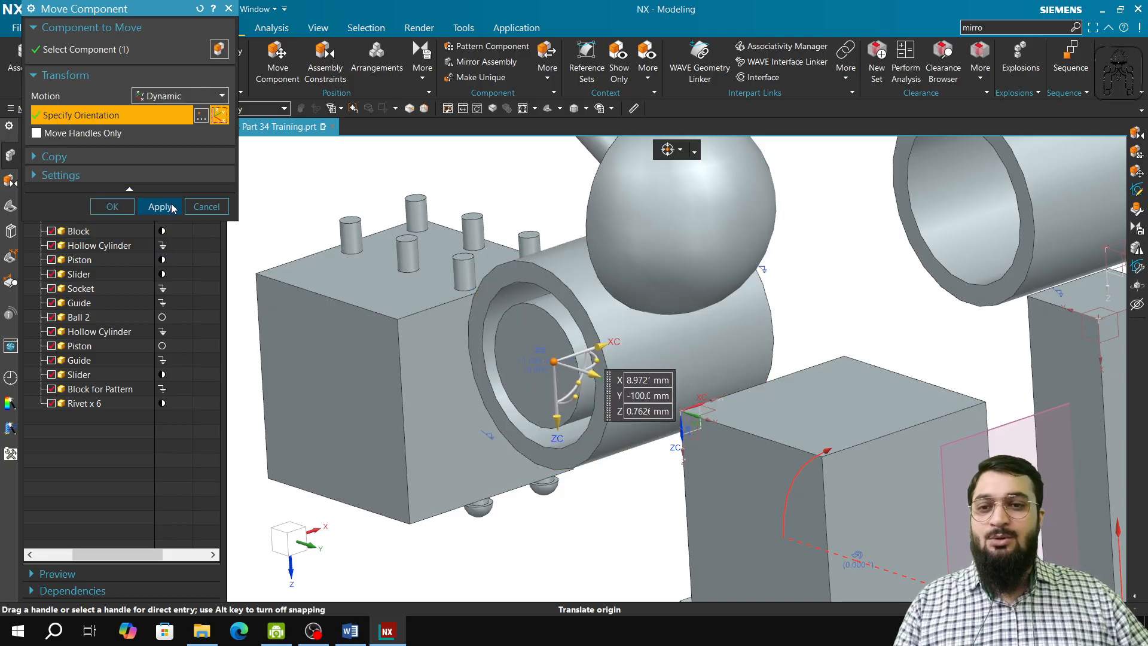
click(220, 210)
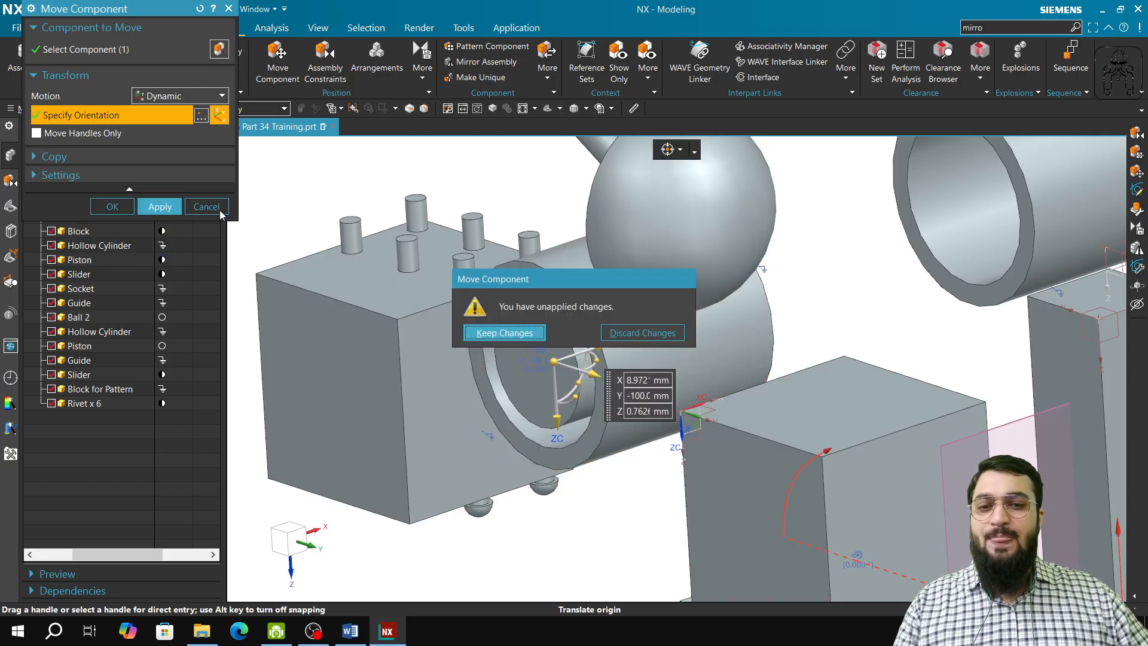
click(618, 335)
Review the jointed plank, sliders and piston from several sides of the assembly
middle_drag(601, 377, 550, 415)
scroll(522, 393, down, 3)
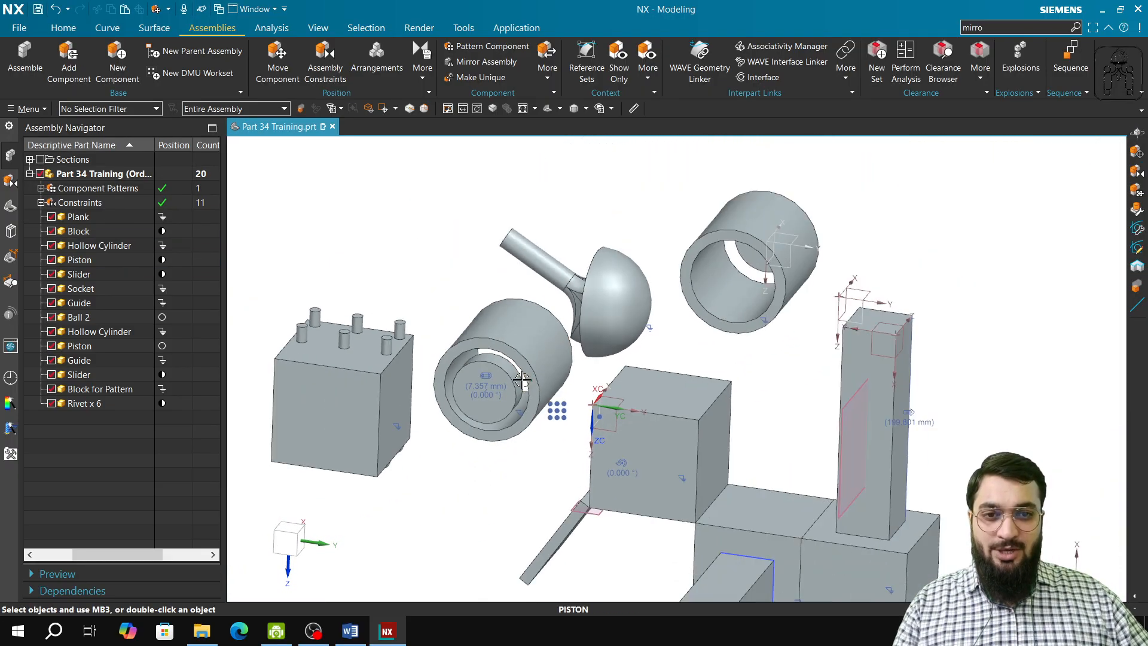
middle_drag(525, 504, 643, 448)
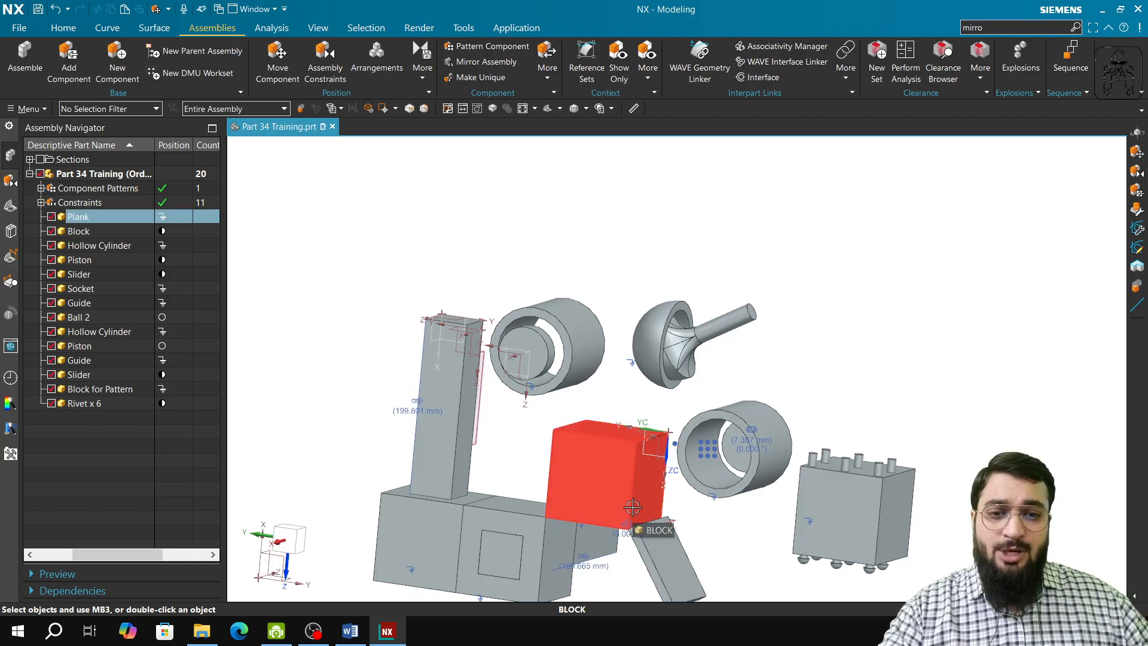
shift+middle_drag(662, 507, 667, 329)
middle_drag(592, 371, 578, 383)
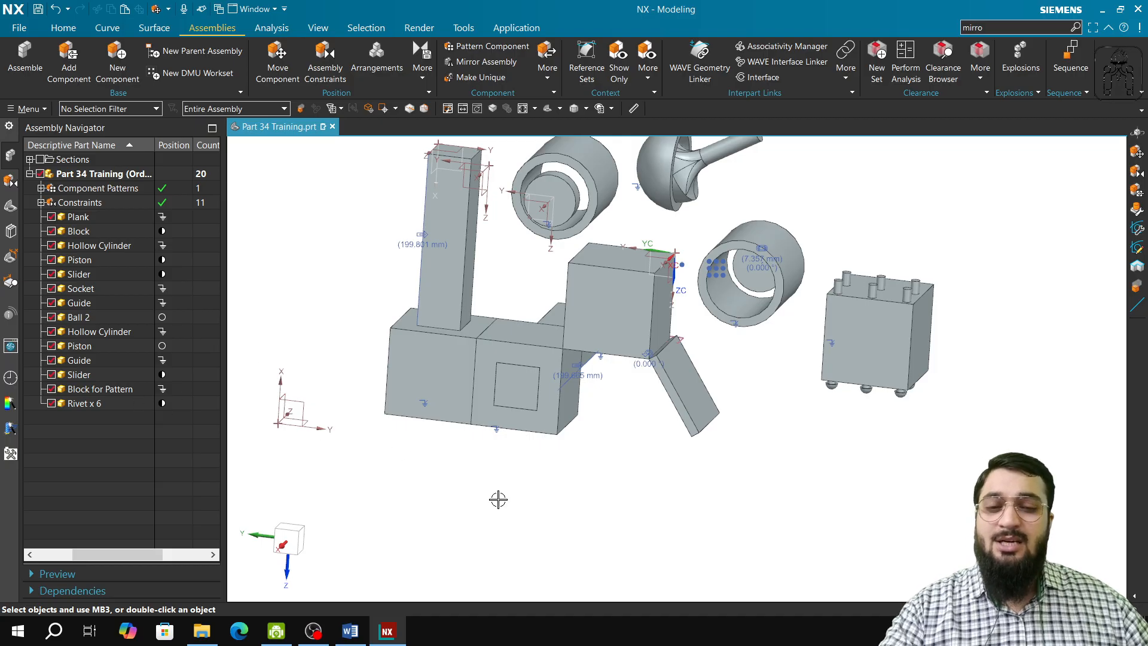
scroll(495, 491, down, 1)
scroll(505, 482, up, 1)
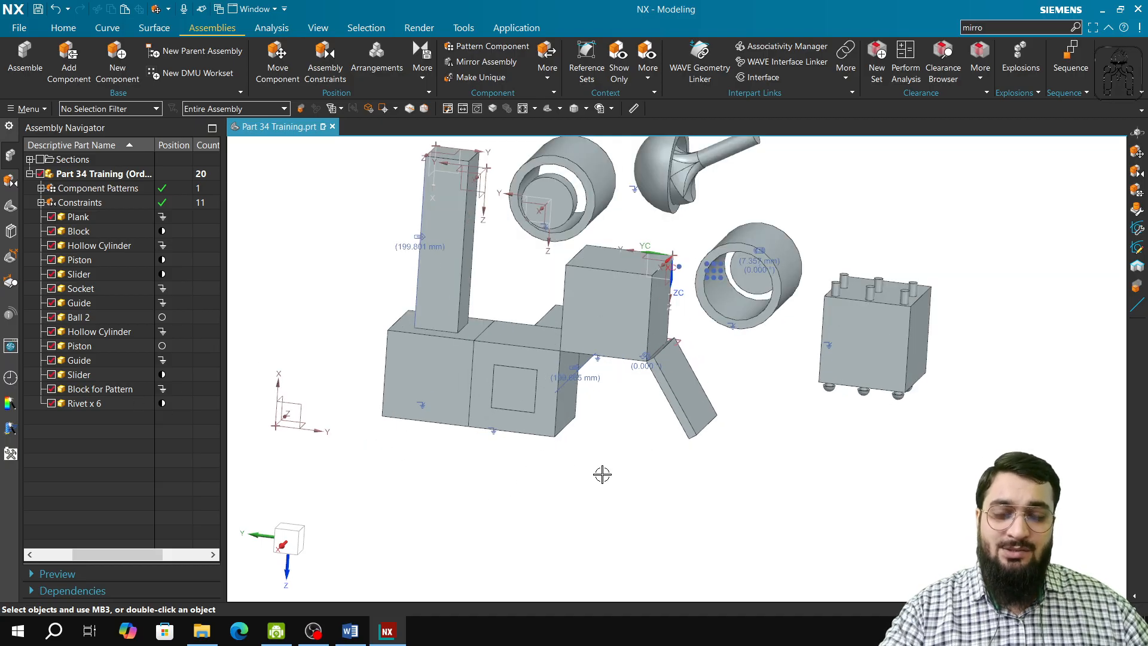
Switch to the training syllabus in Word and highlight the Part 35 topics, Ball Joint and Cable Pulley Constraint
click(287, 639)
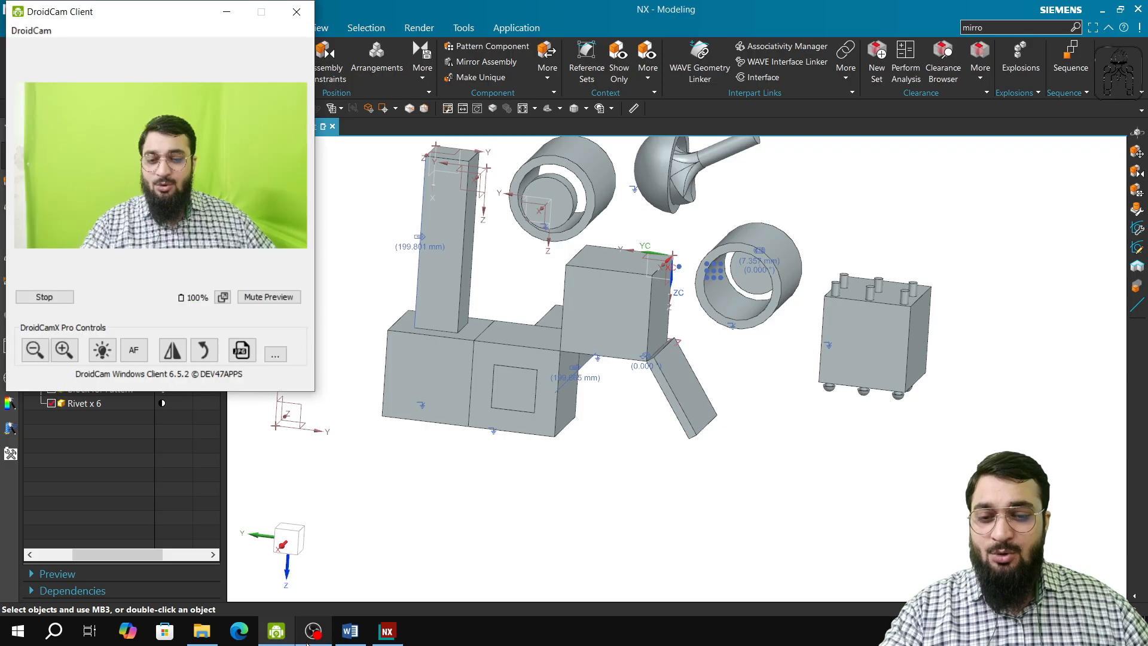
click(312, 634)
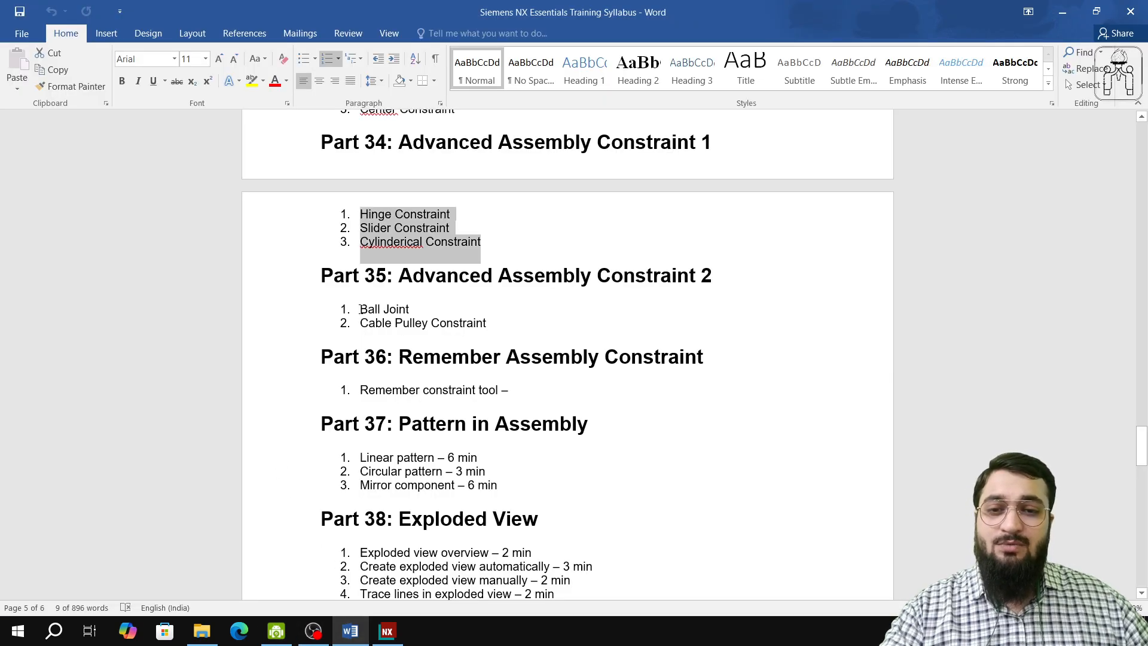
drag(359, 309, 392, 322)
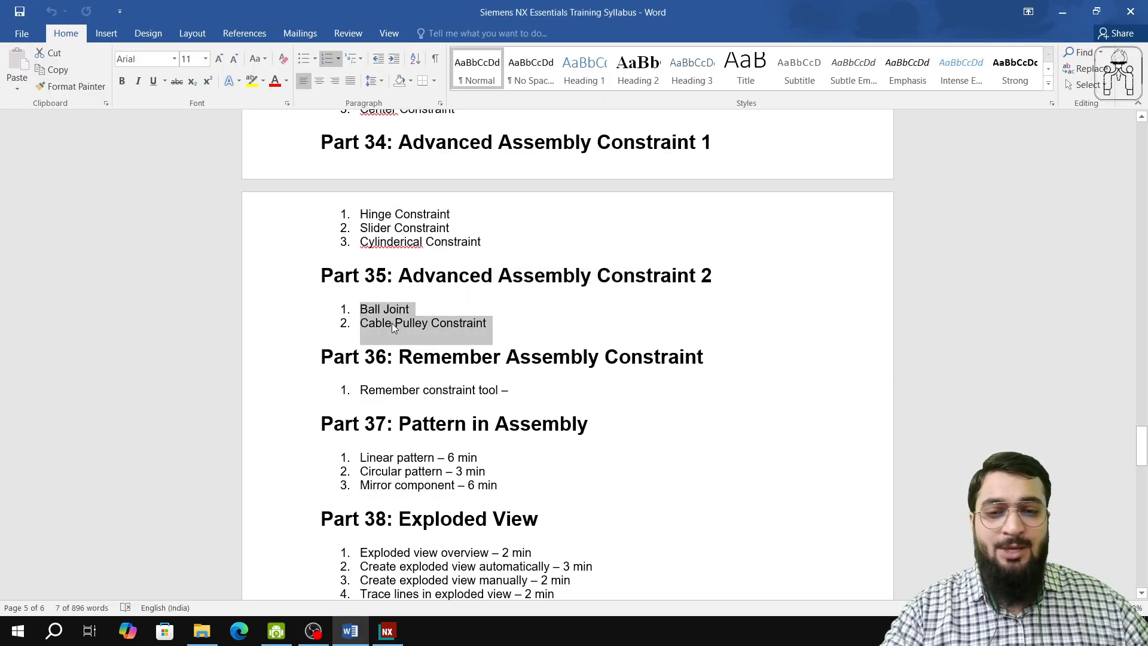
click(377, 325)
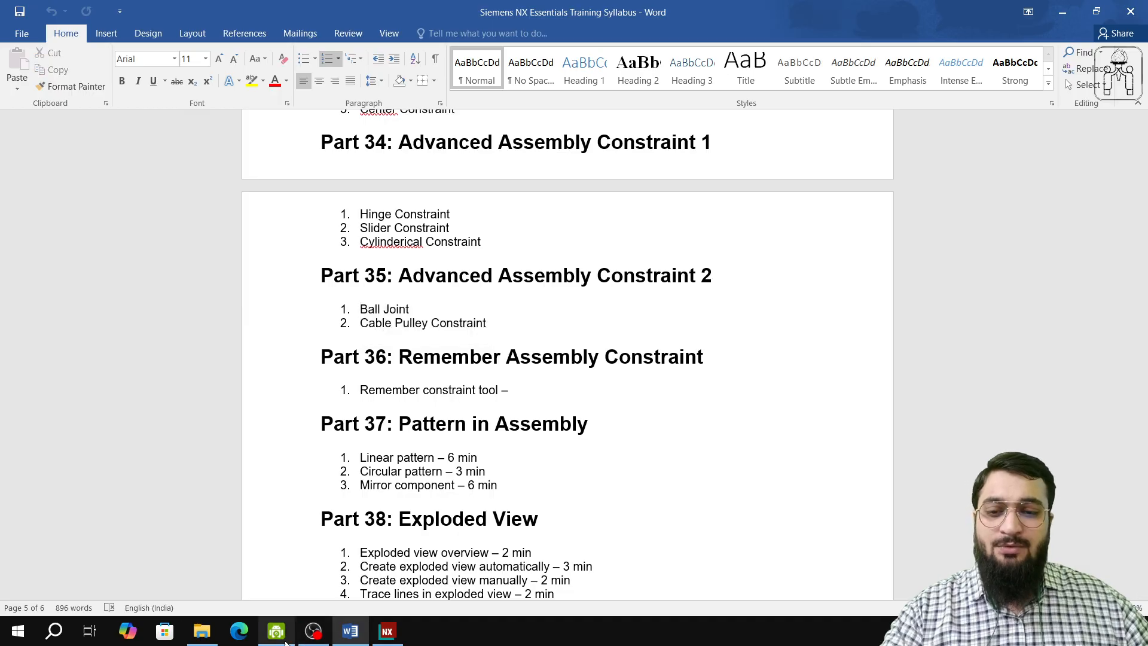
click(277, 632)
click(313, 632)
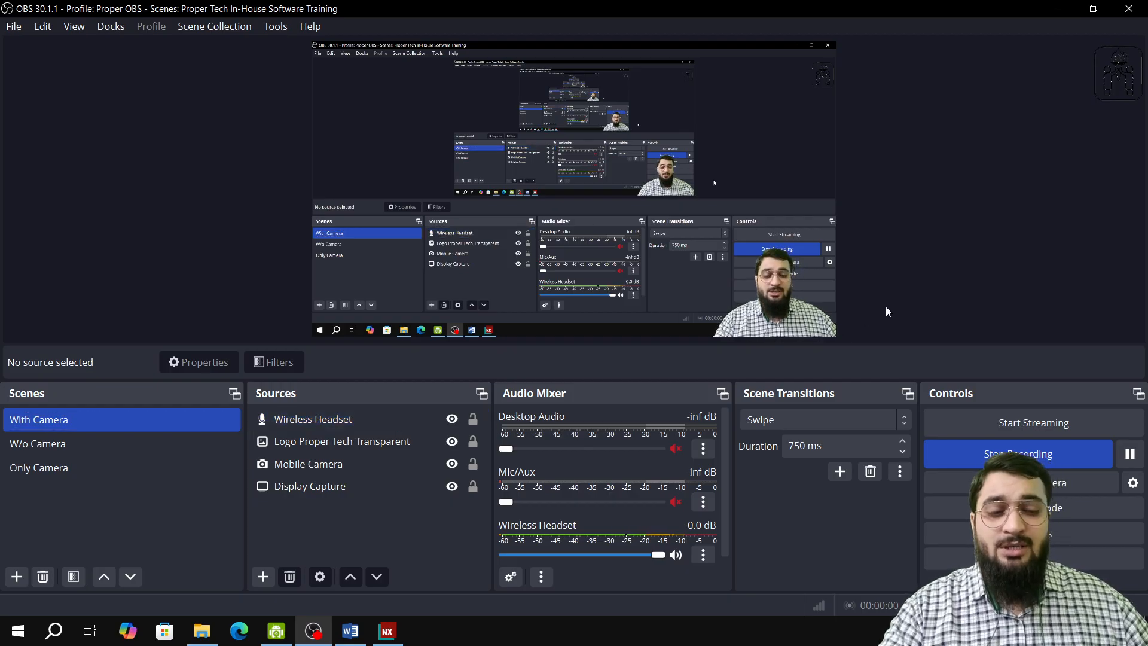
click(156, 468)
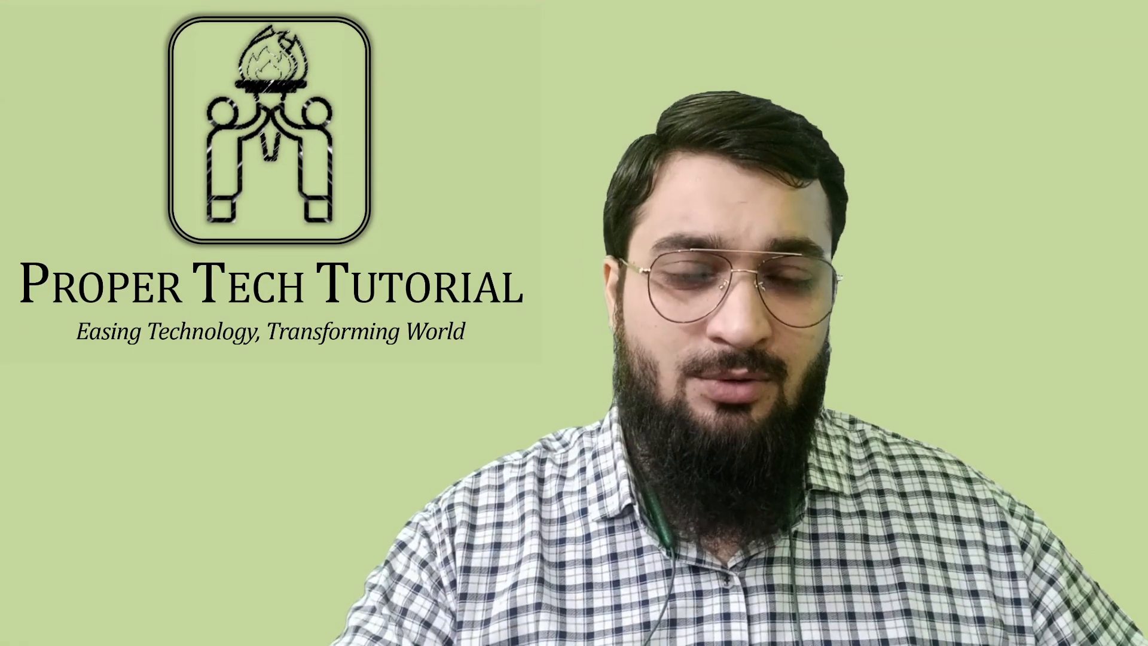